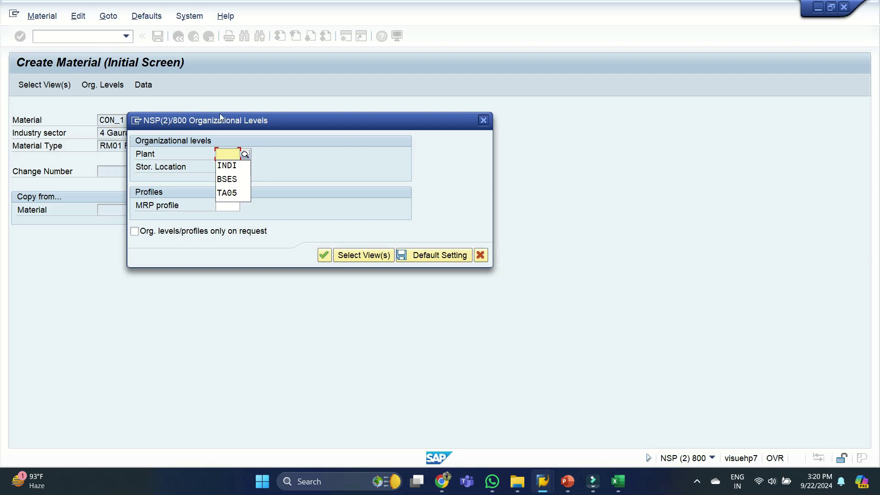
Step: Set the organizational levels to plant INDI and storage location RM01, and continue to the material's views
click(227, 165)
click(238, 168)
click(234, 179)
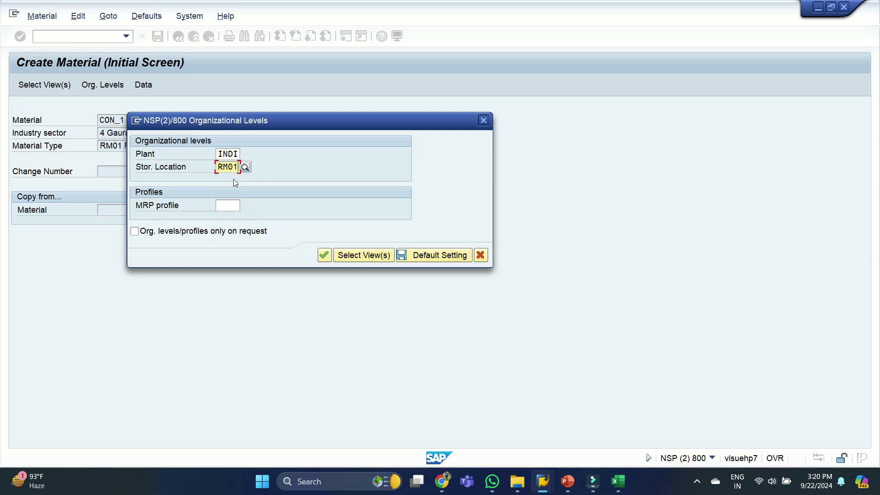
click(324, 255)
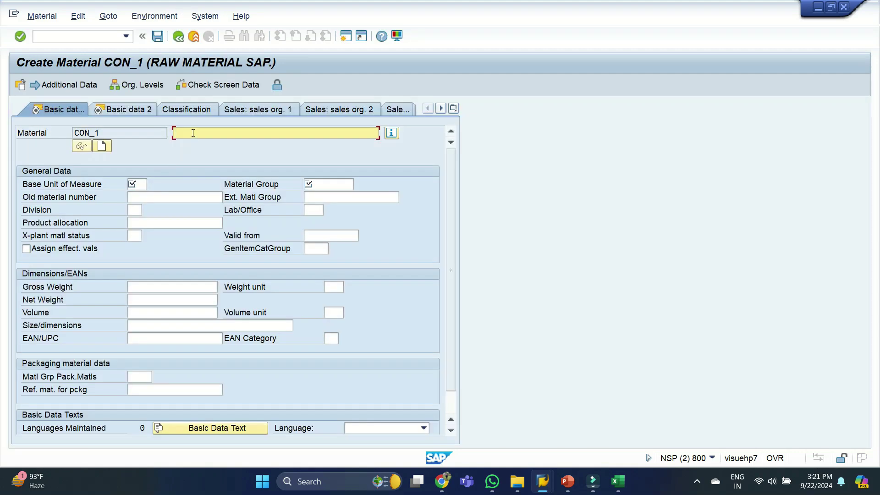
Step: Enter "TEST FOR CONSIGNMENT PROCESS" as the description of material CON_1
text(C)
click(202, 144)
click(176, 133)
text(TEST FOR)
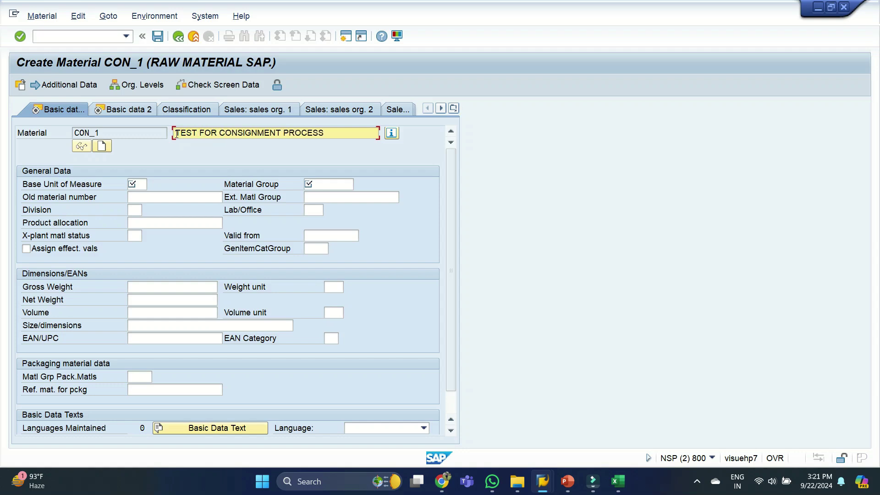
Step: Set the base unit of measure to EA and the material group to TATA, and proceed to the Purchasing view
click(137, 184)
click(142, 197)
click(341, 184)
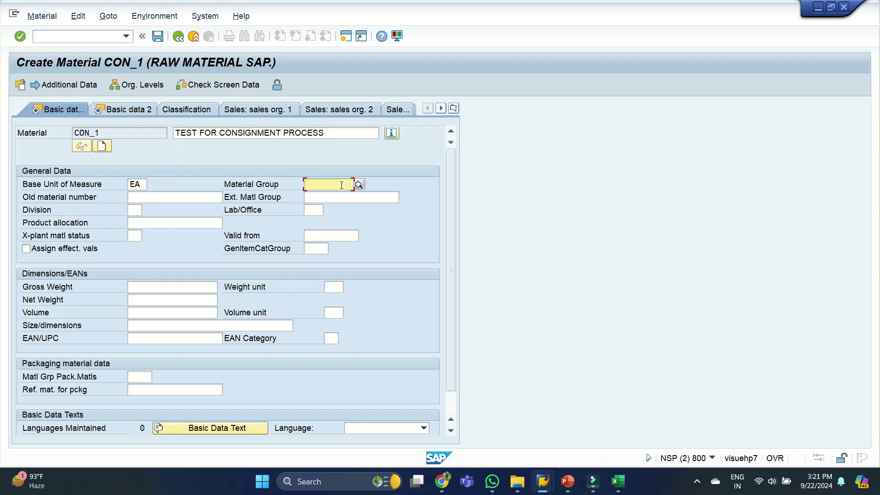
click(353, 192)
key(Return)
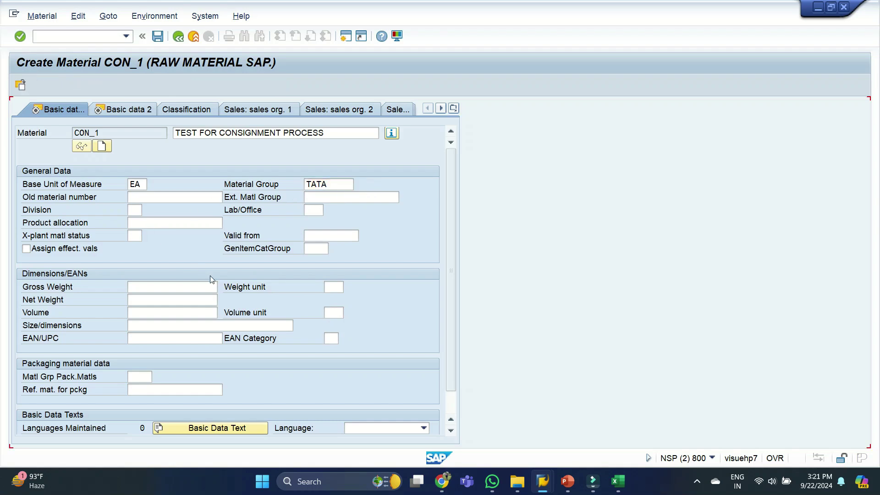
key(Return)
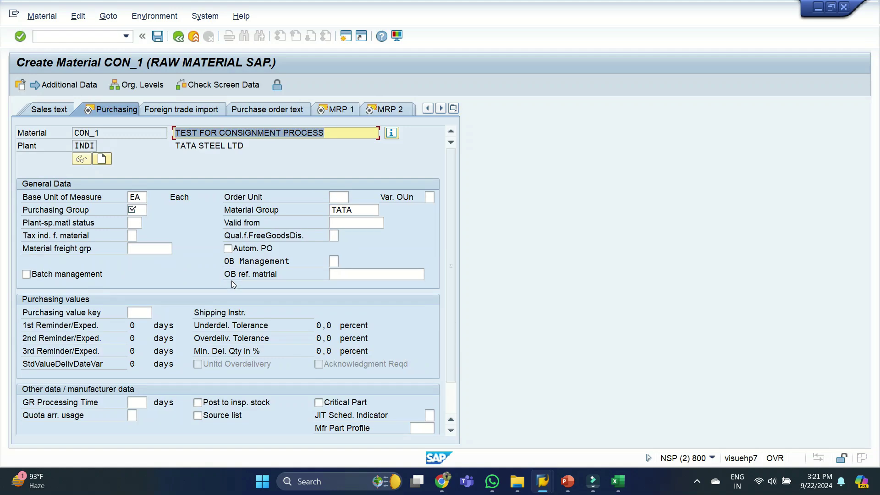
Step: Assign purchasing group 00T in the Purchasing view and proceed to MRP 1
click(145, 211)
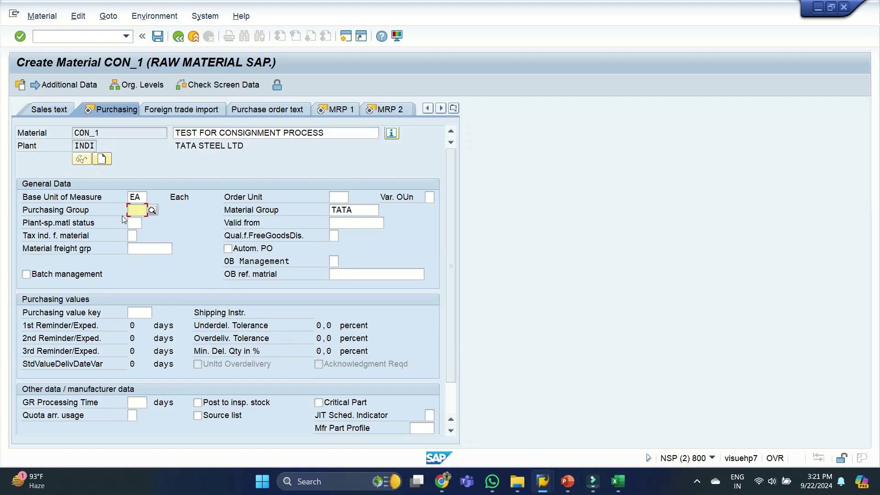
text(00)
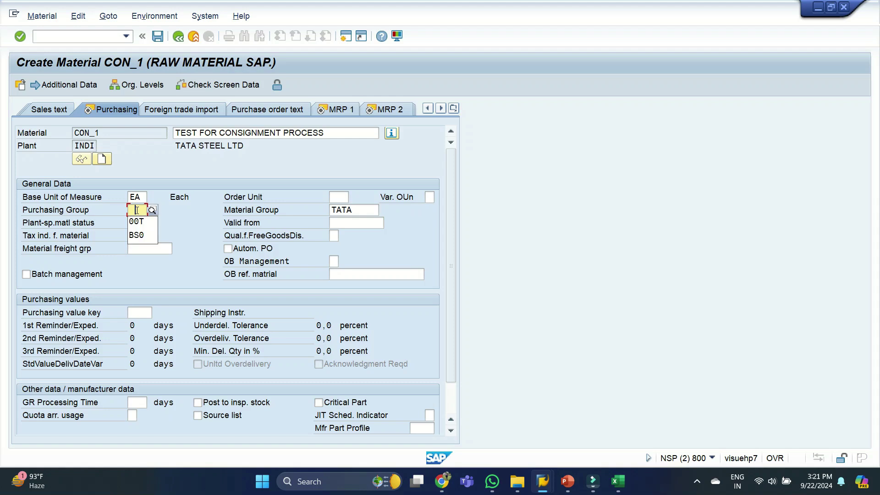
click(138, 224)
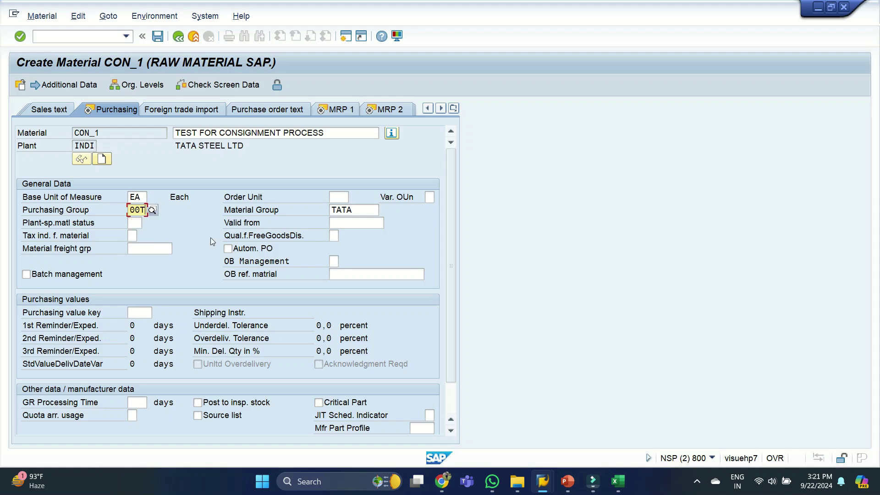
key(Return)
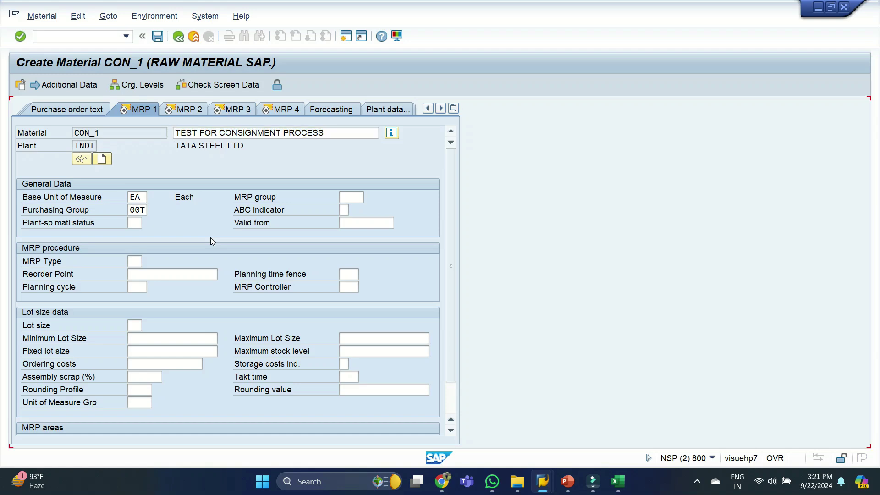
Step: Set the MRP type to ND in the MRP 1 view and proceed to MRP 2
key(Return)
click(134, 261)
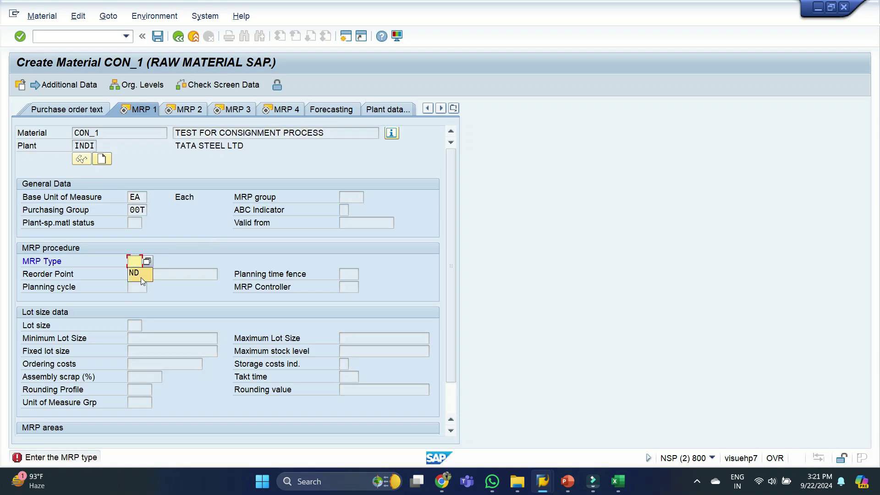
key(Return)
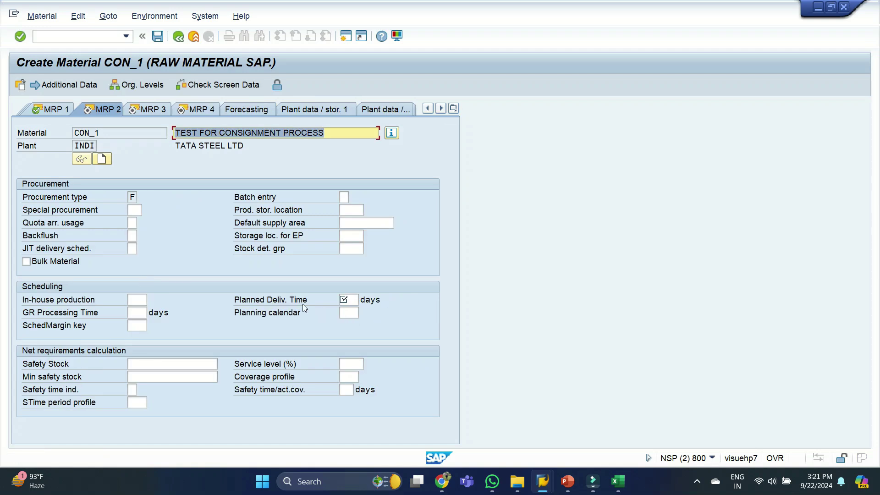
Step: Set the planned delivery time to 30 days and advance through the MRP views to Accounting 1
click(354, 300)
text(30)
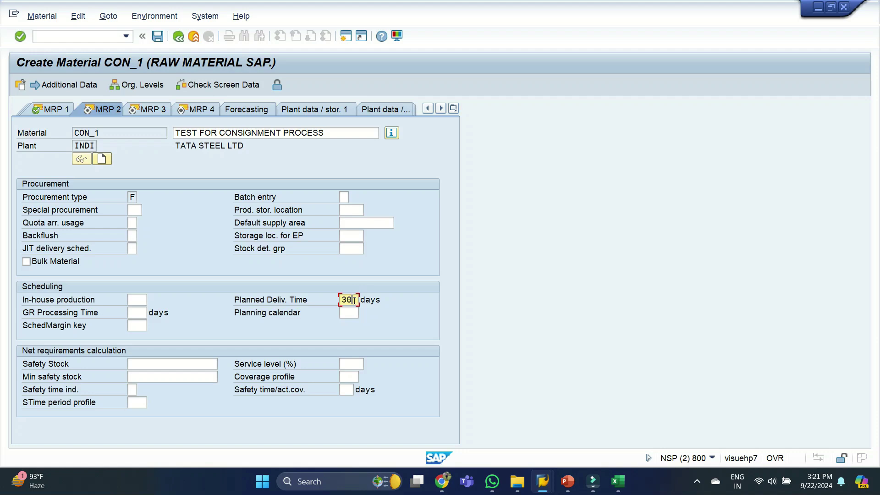
key(Return)
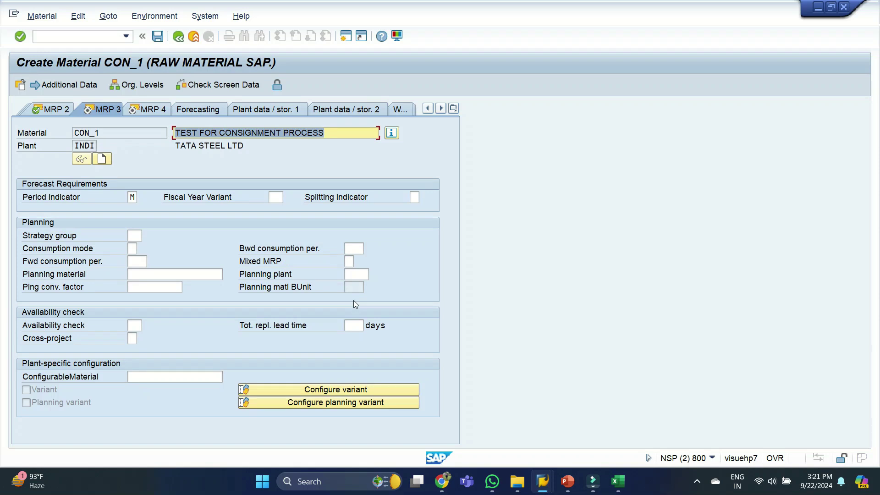
key(Return)
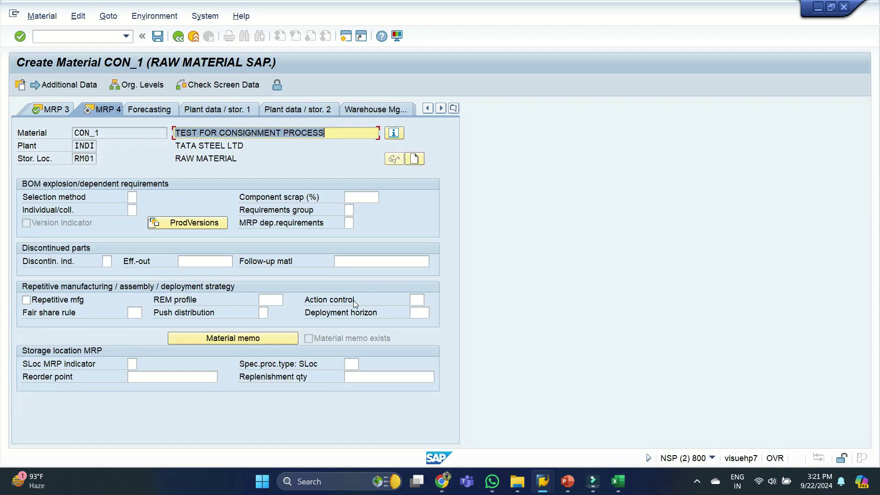
key(Return)
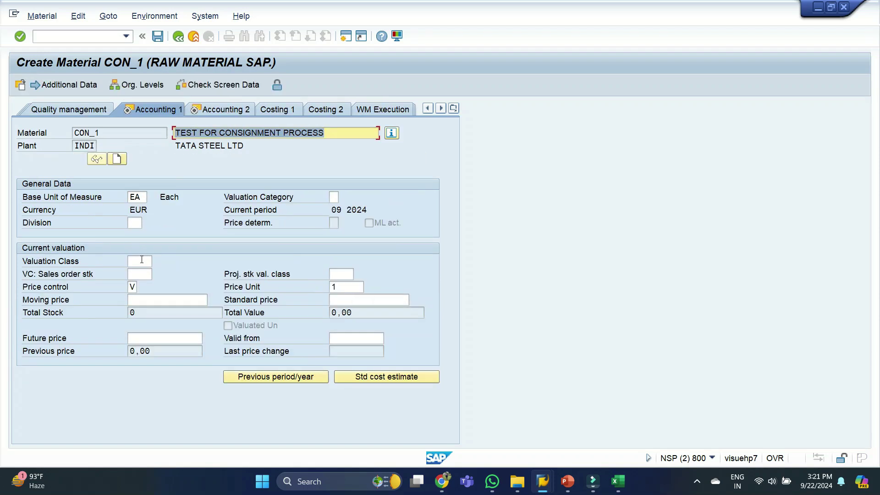
Step: Set the valuation class to 3000 Raw materials in the Accounting 1 view
click(142, 259)
click(157, 264)
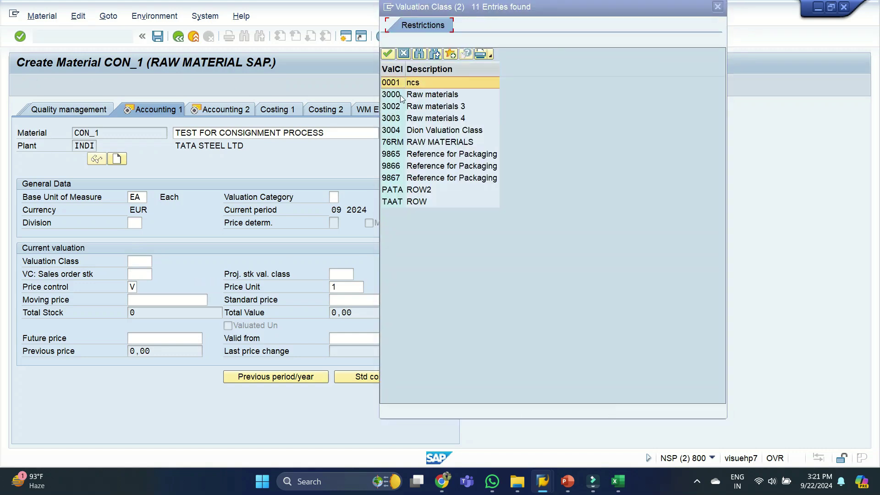
double_click(395, 95)
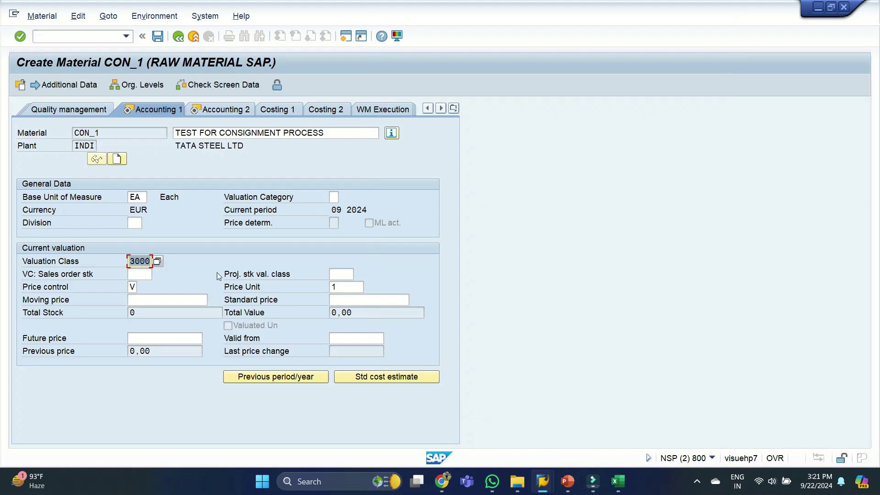
key(Return)
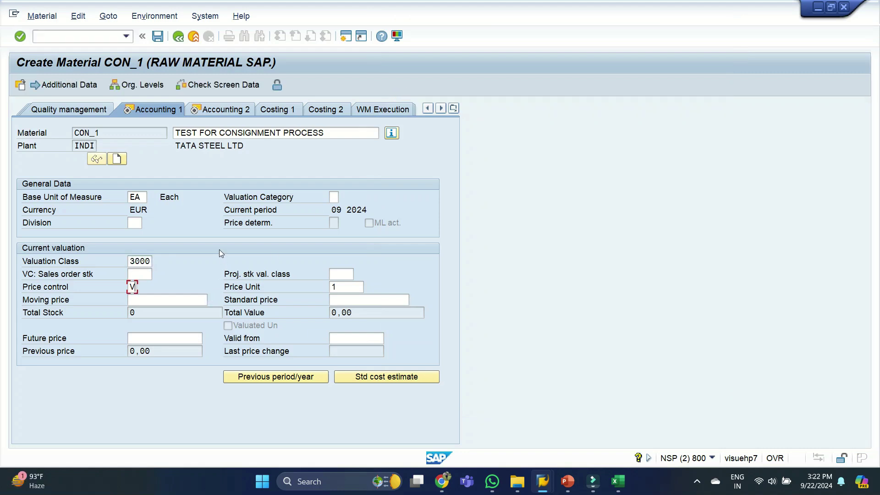
Step: Proceed through the remaining views and save material CON_1
key(Return)
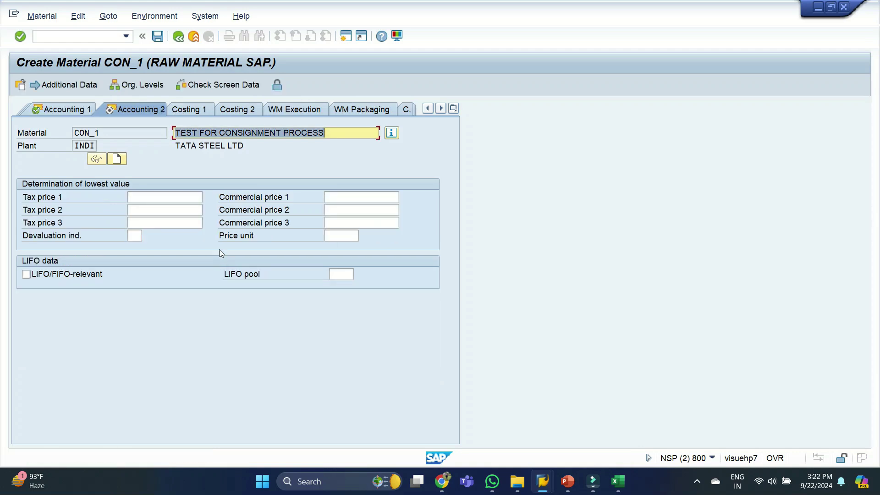
key(Return)
click(206, 257)
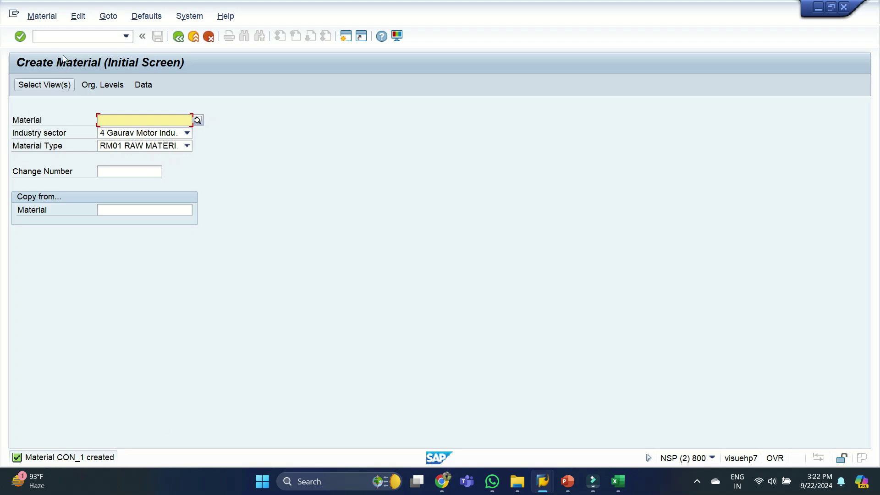
Step: Run transaction ME11 and start a Consignment info record for material CON_1 with purchasing organization INDI and plant INDI
click(73, 37)
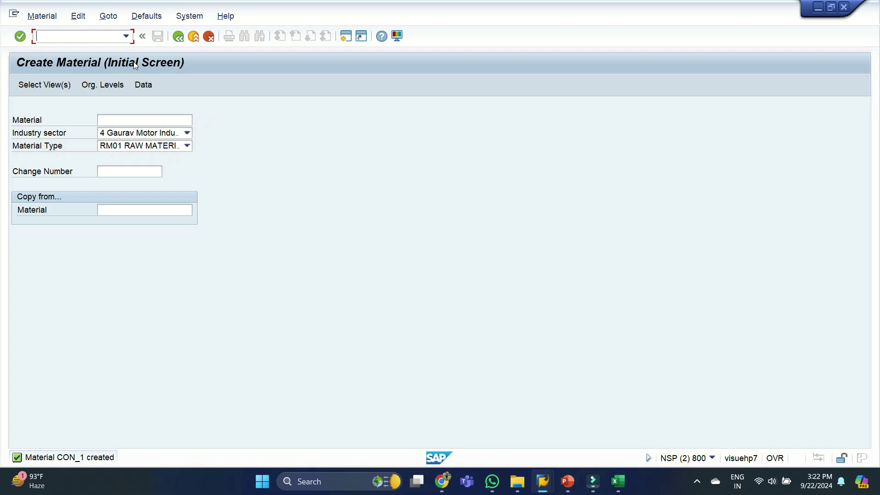
text(/NME11)
key(Return)
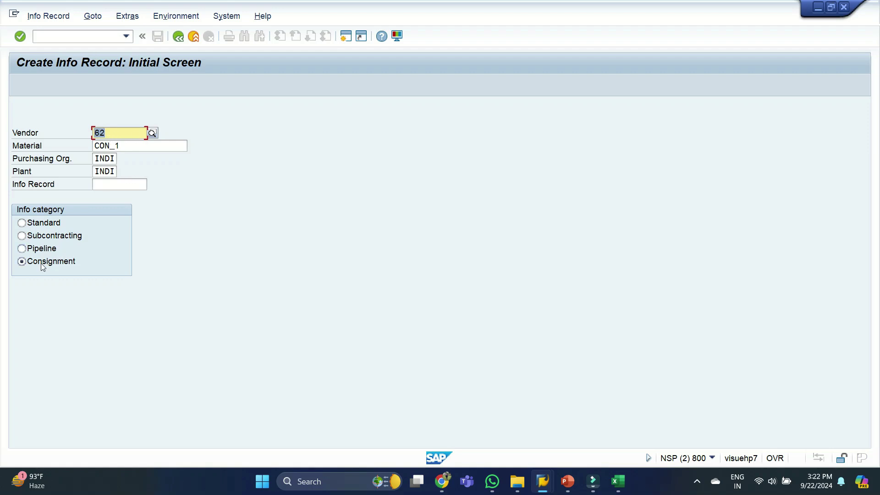
key(Return)
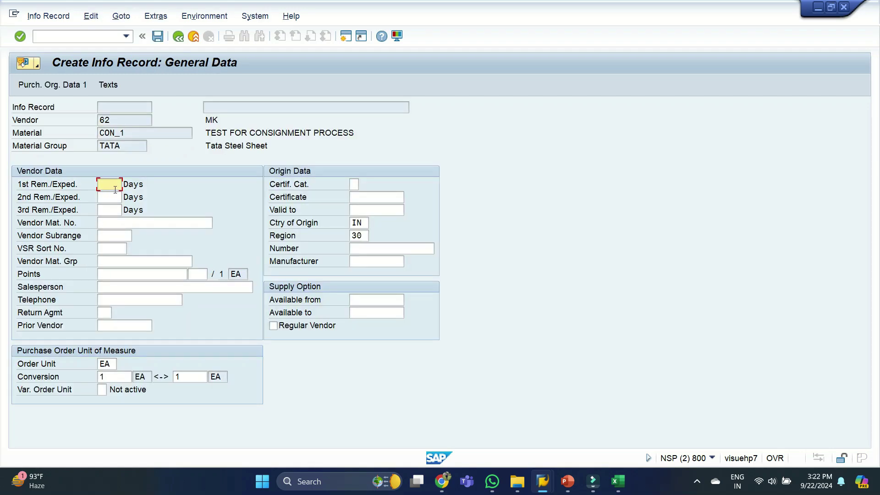
Step: Set the vendor's first, second and third reminders to 15, 20 and 25 days, and continue to the purchasing organization data
text(15)
key(Tab)
text(20)
key(Tab)
text(25)
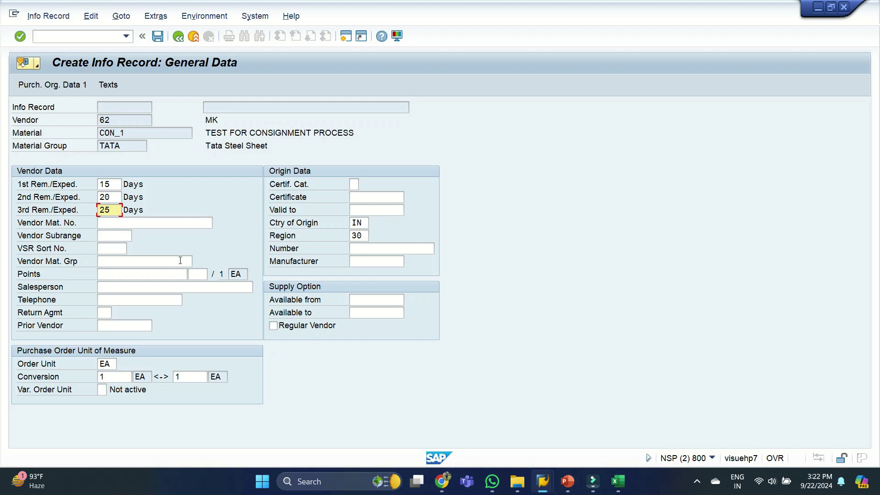
key(Return)
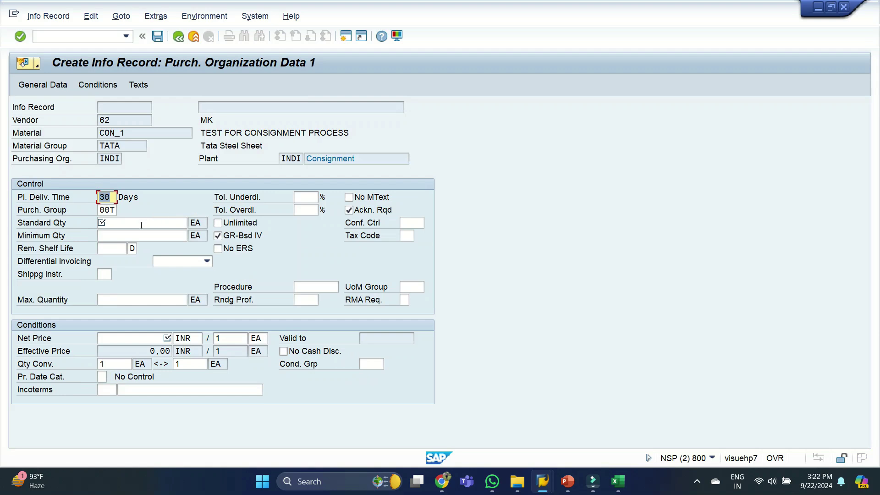
Step: Set the info record's standard quantity to 100 EA and minimum quantity to 50 EA
click(141, 224)
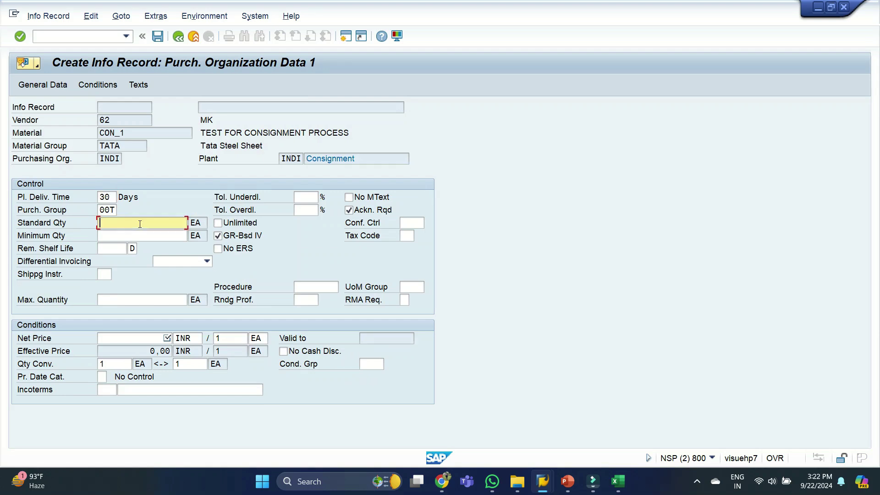
text(100)
click(141, 235)
text(50)
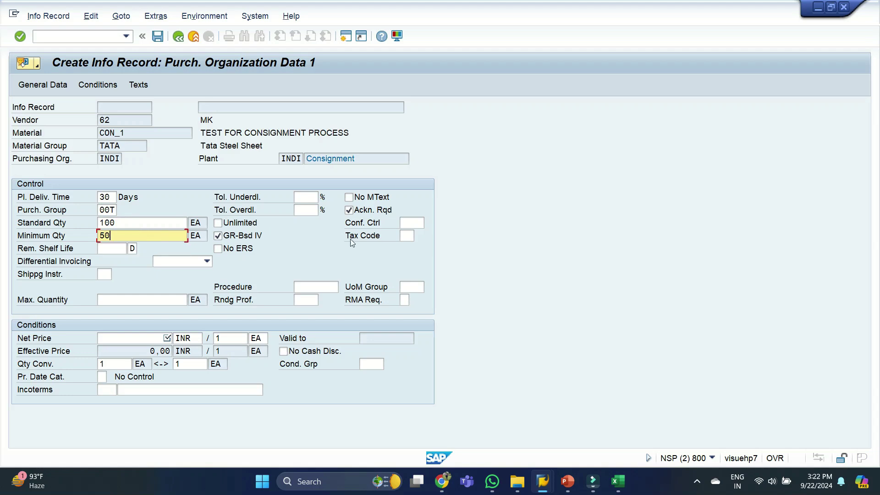
Step: Choose tax code 0I, Input tax 0%, for the info record
click(408, 236)
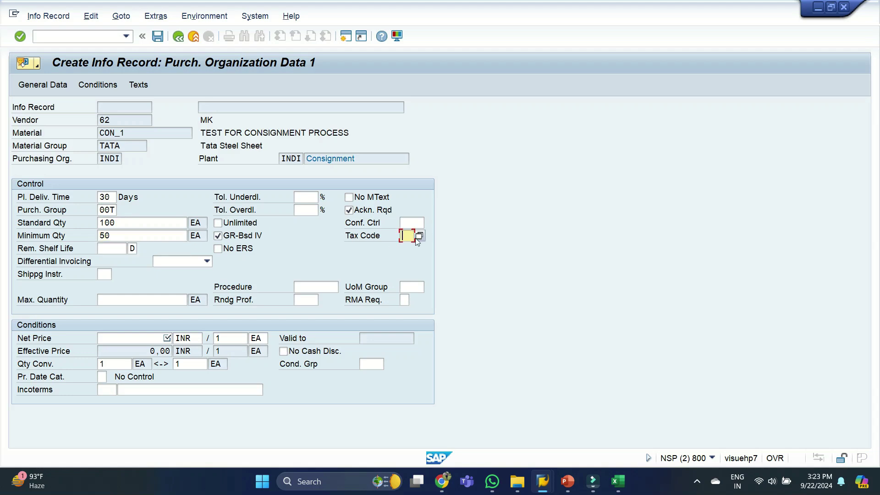
click(418, 237)
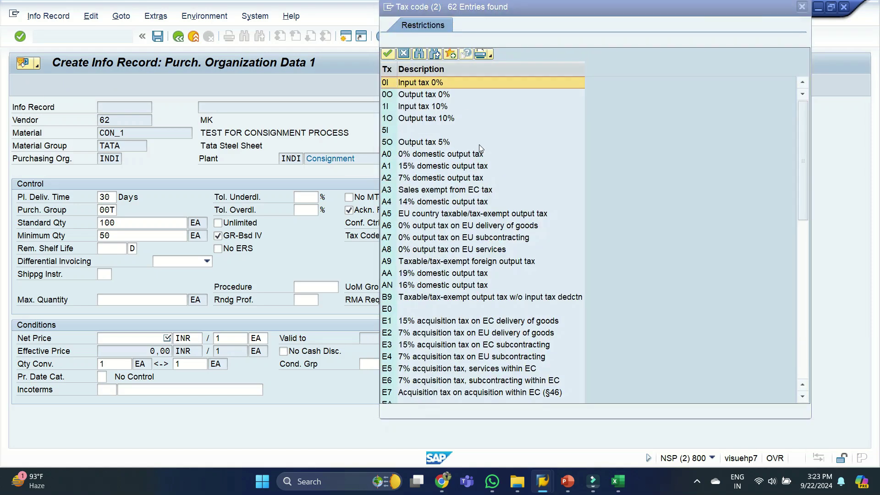
key(Escape)
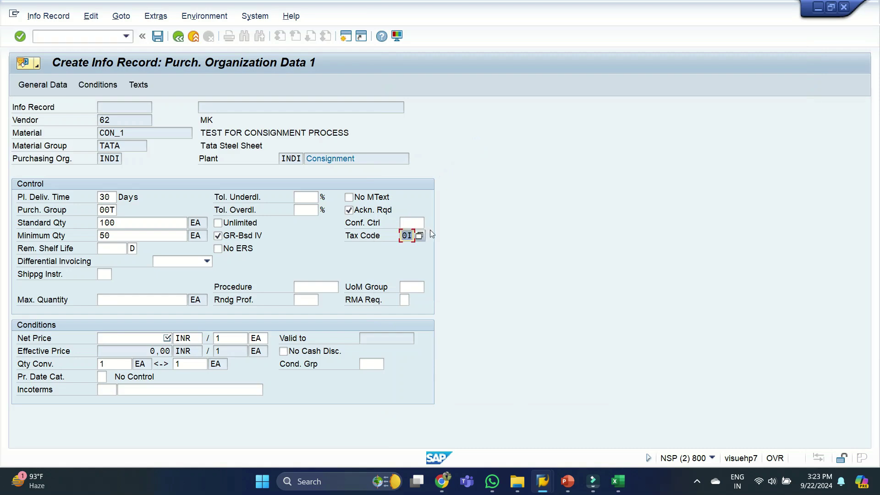
Step: Set the net price to 1000 INR per 1 EA and continue through the remaining screens to the end of the info record
click(113, 337)
text(1000)
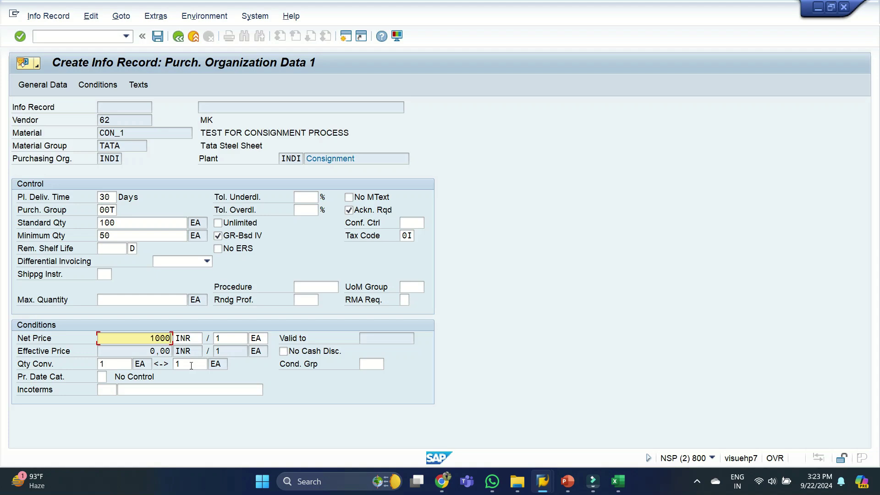
key(Return)
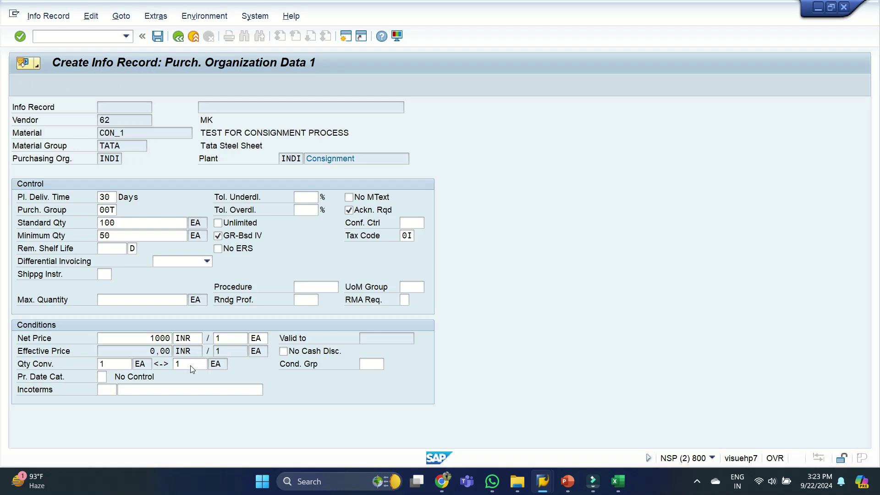
key(Return)
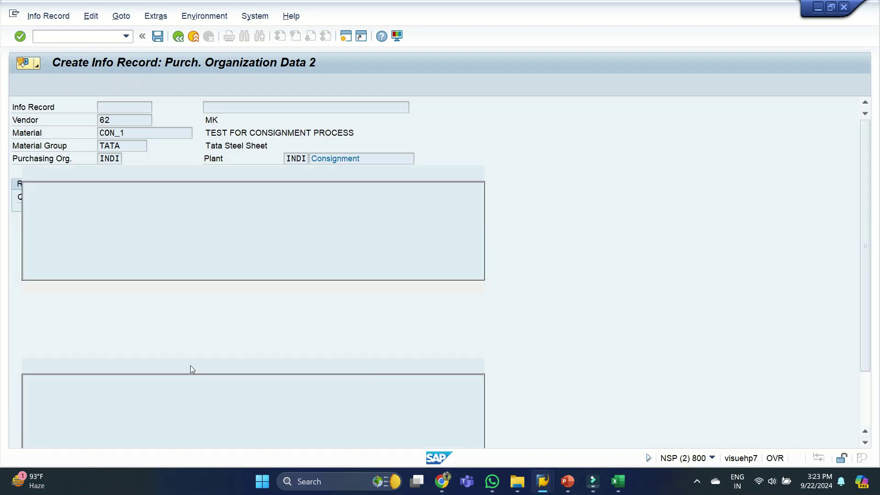
key(Return)
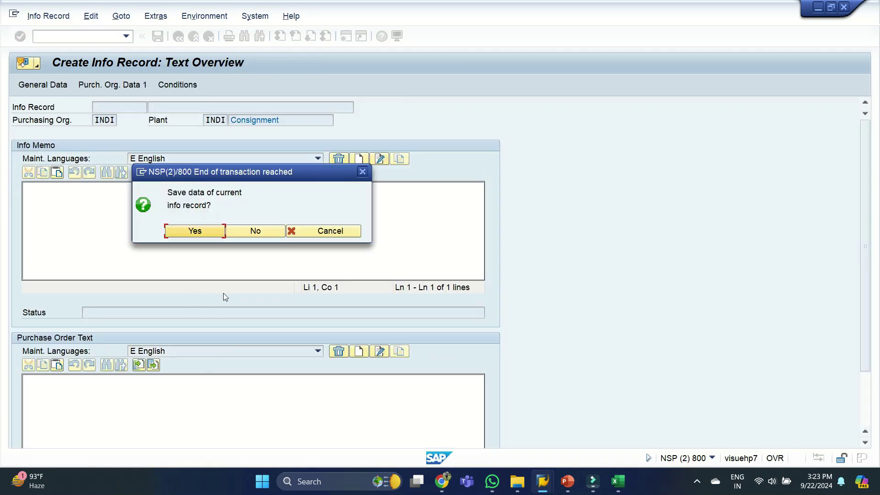
Step: Save the info record and open purchase requisition creation with transaction /NME51N
click(203, 233)
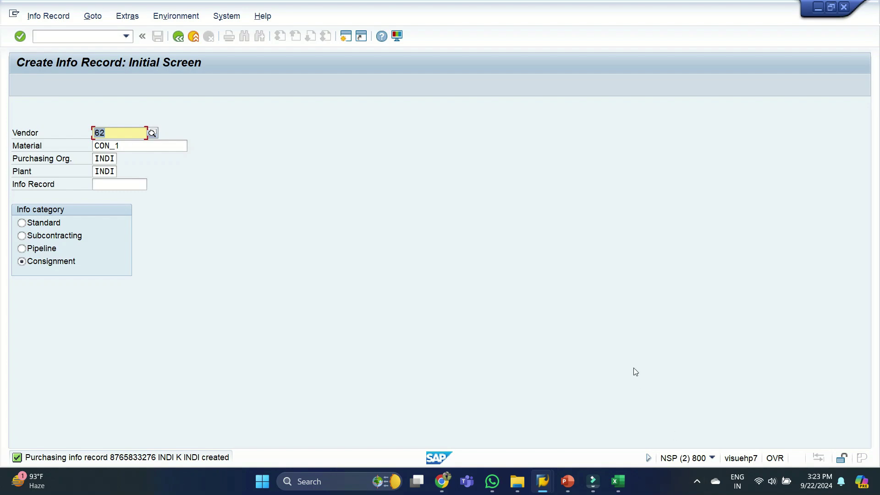
click(57, 37)
text(/)
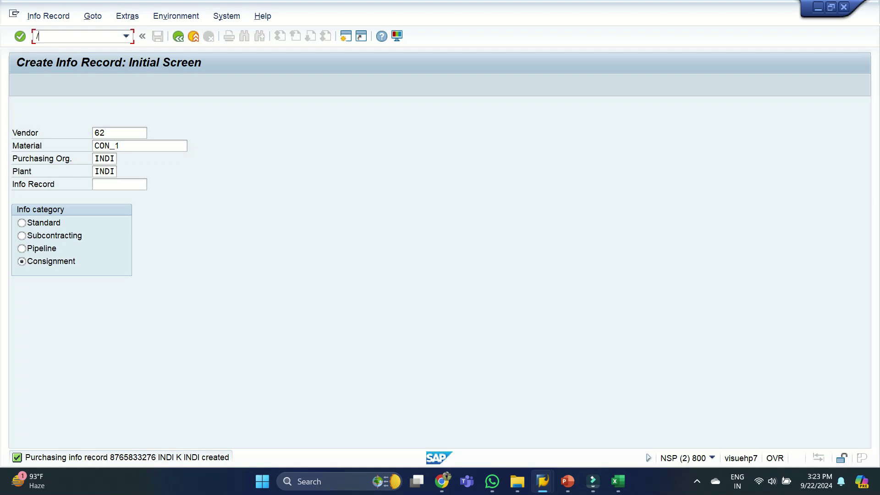
text(NME51N)
key(Return)
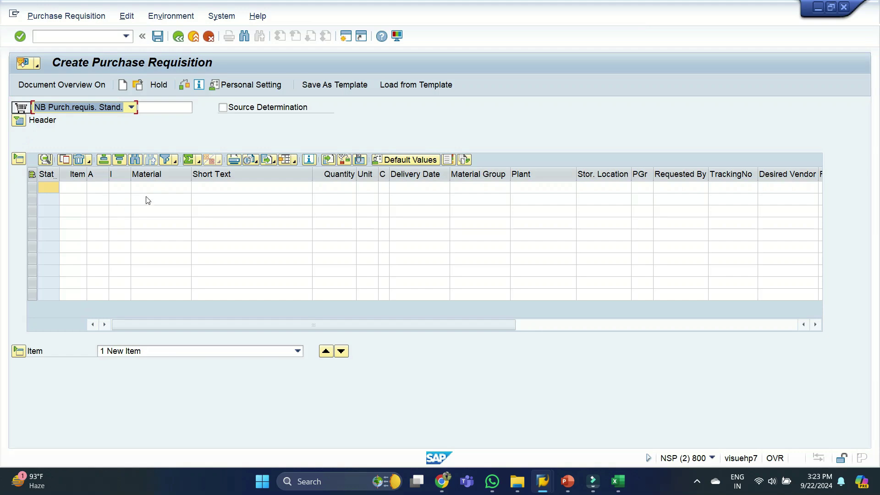
Step: Start a requisition item with item category K (Consignment) and material CON_1
click(115, 191)
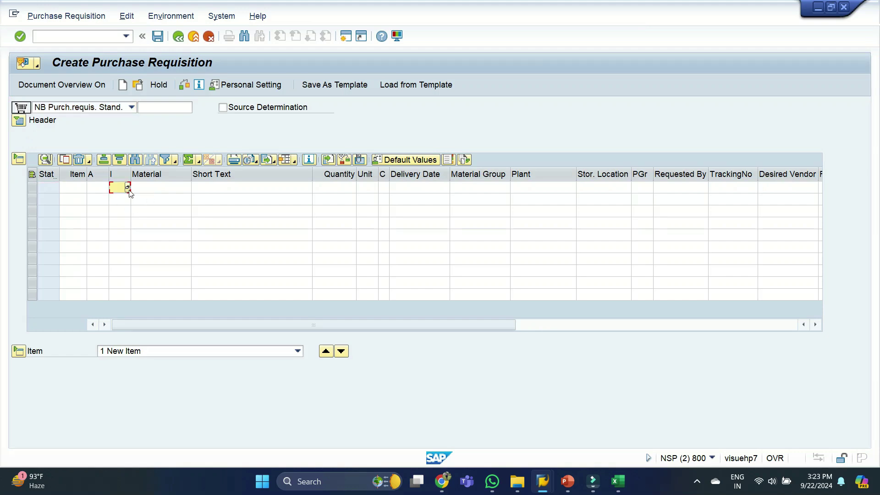
click(127, 187)
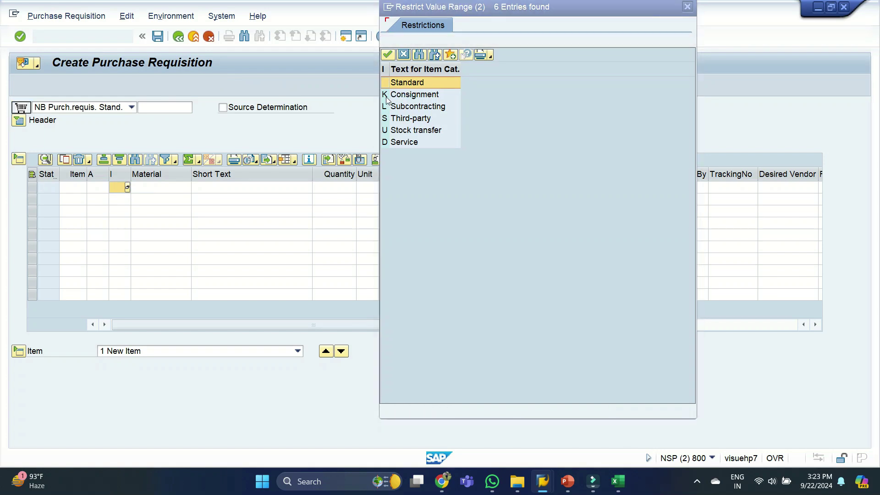
double_click(415, 95)
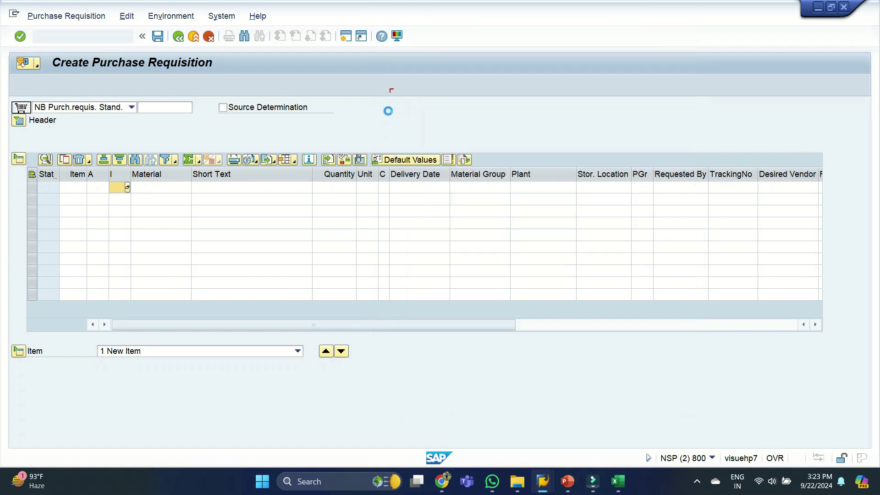
click(158, 191)
text(CO)
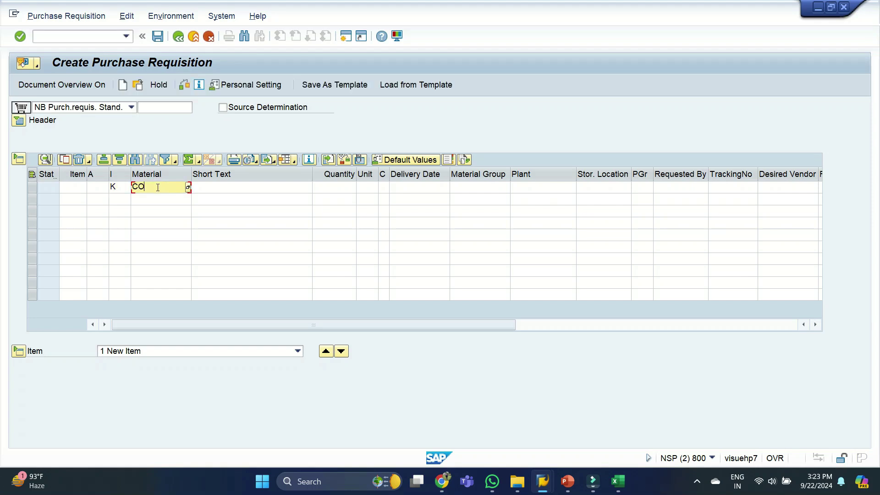
text(N_1)
key(Tab)
key(Tab)
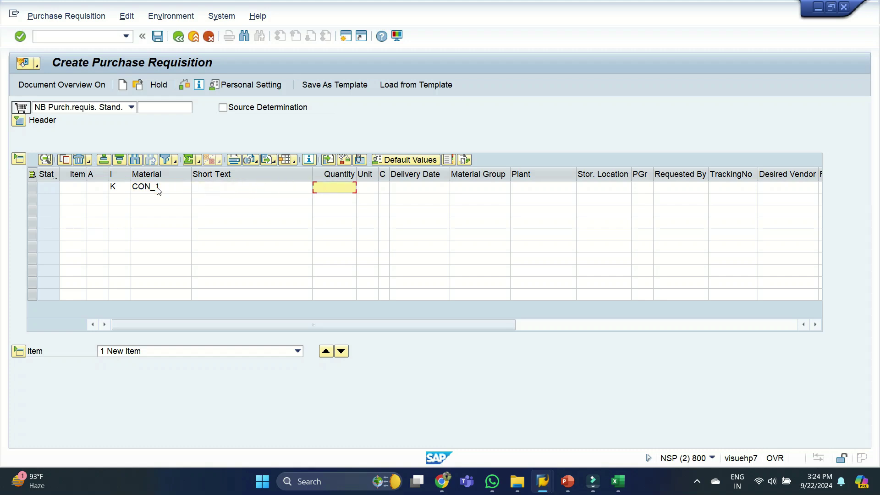
Step: Set the requisition item's quantity to 100 and its delivery date to 12.10.2024
text(100)
key(Tab)
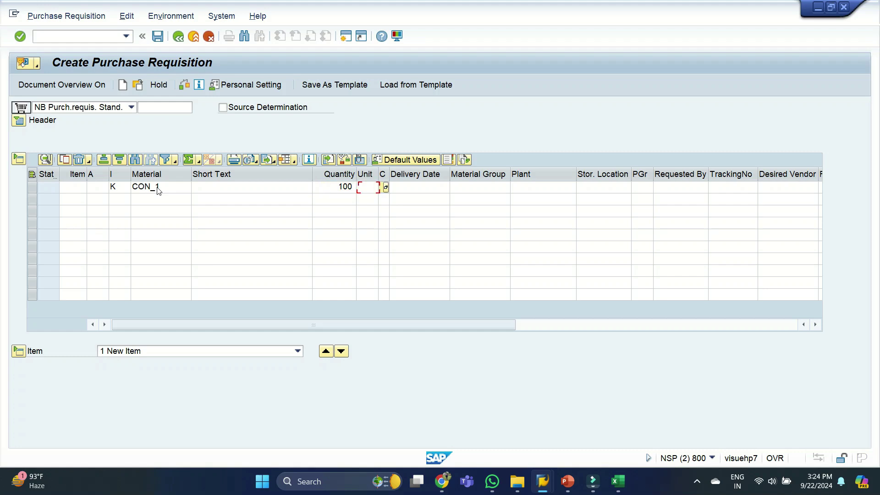
key(Tab)
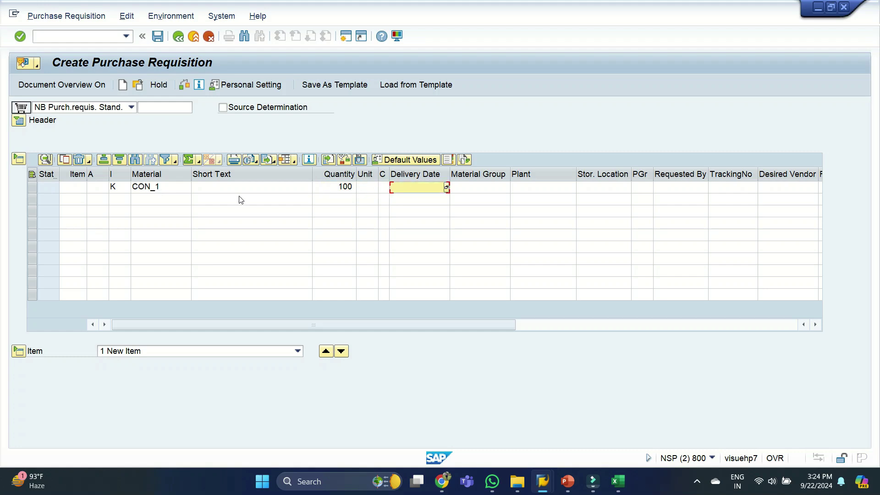
click(446, 189)
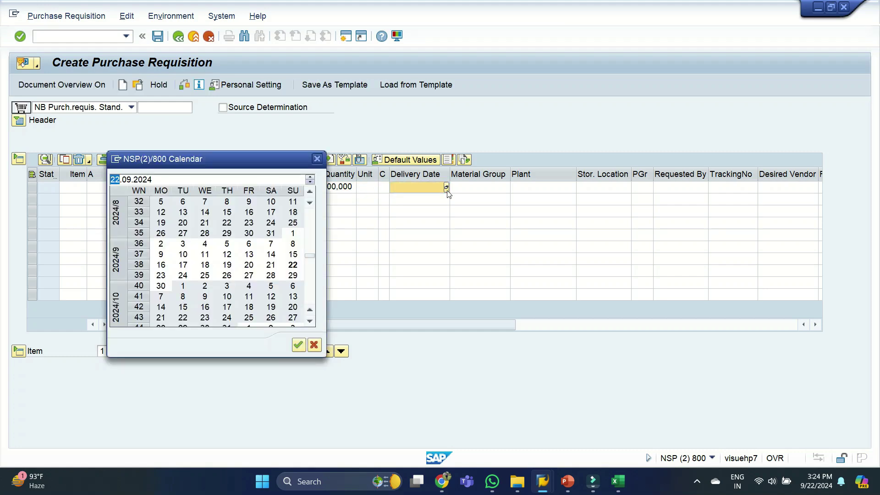
double_click(271, 297)
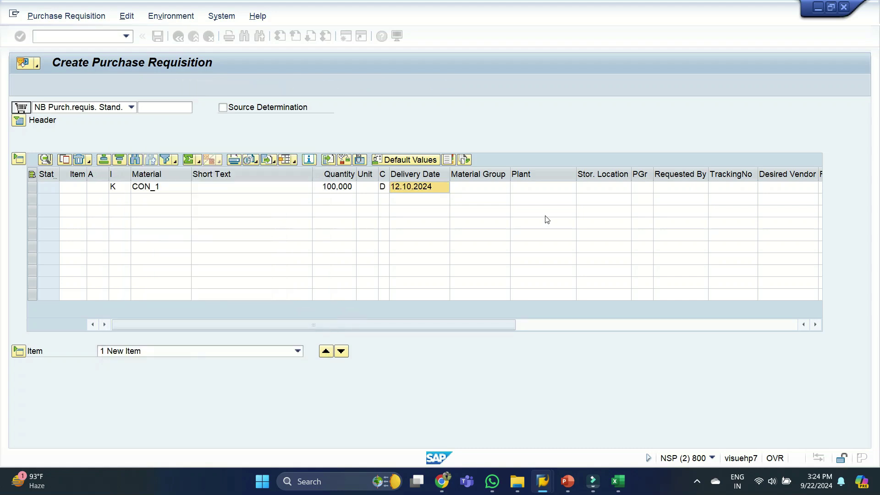
Step: Assign plant INDI and storage location RM01 to the requisition item and confirm the entries
click(535, 189)
text(INDI)
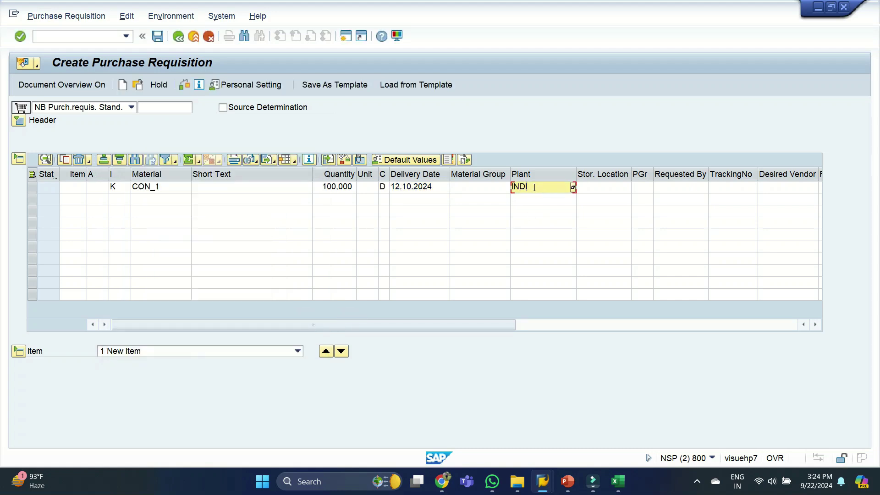
click(608, 189)
text(RM01)
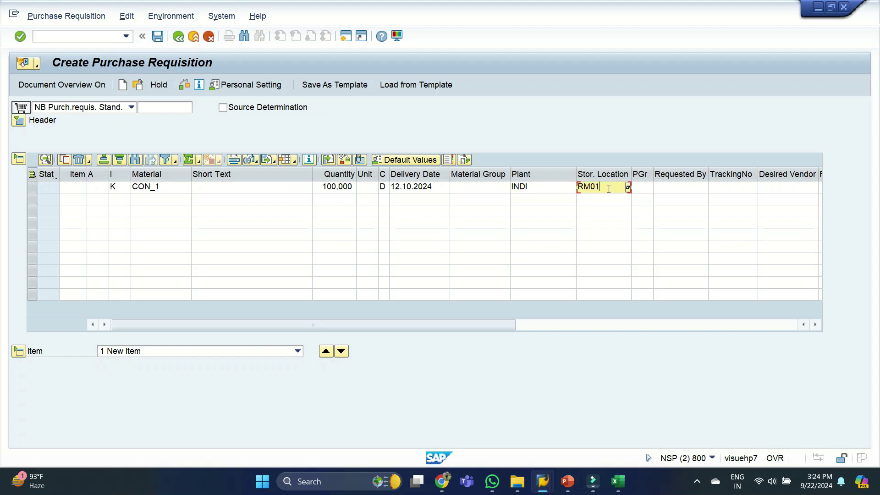
key(Return)
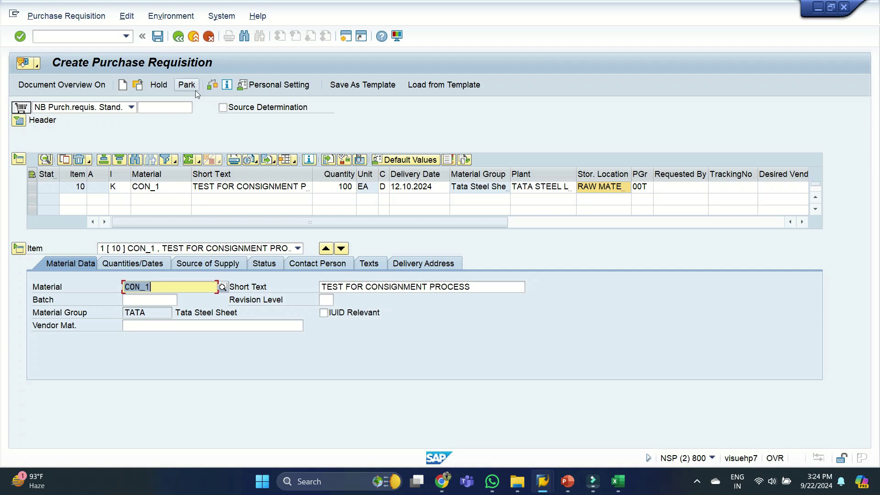
Step: Check and save the purchase requisition, and copy its number from the details of the creation message
click(213, 88)
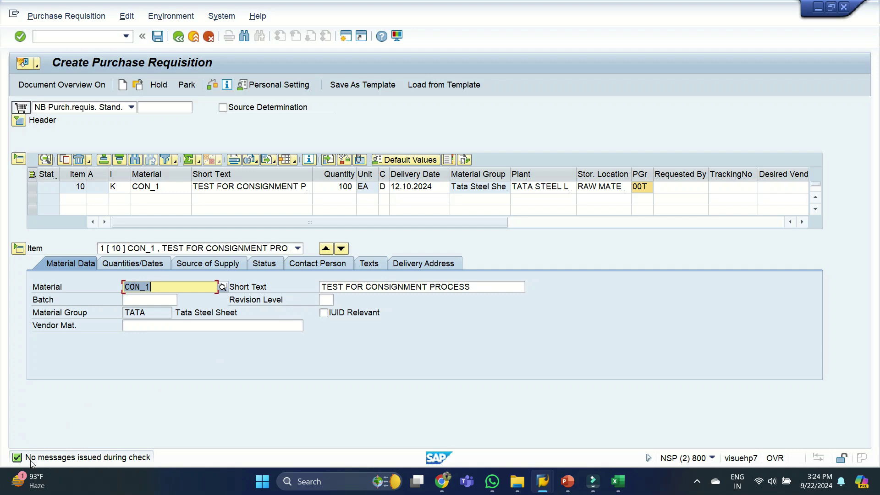
click(158, 38)
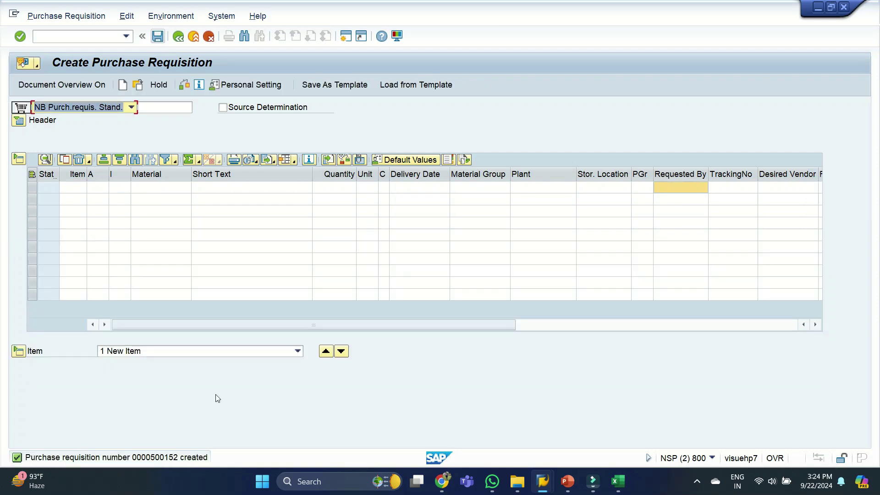
key(F1)
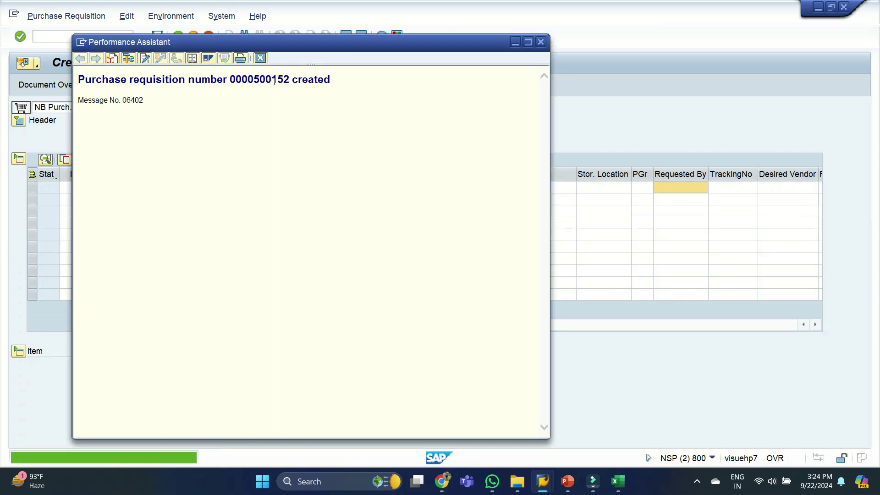
double_click(273, 81)
key(ctrl+c)
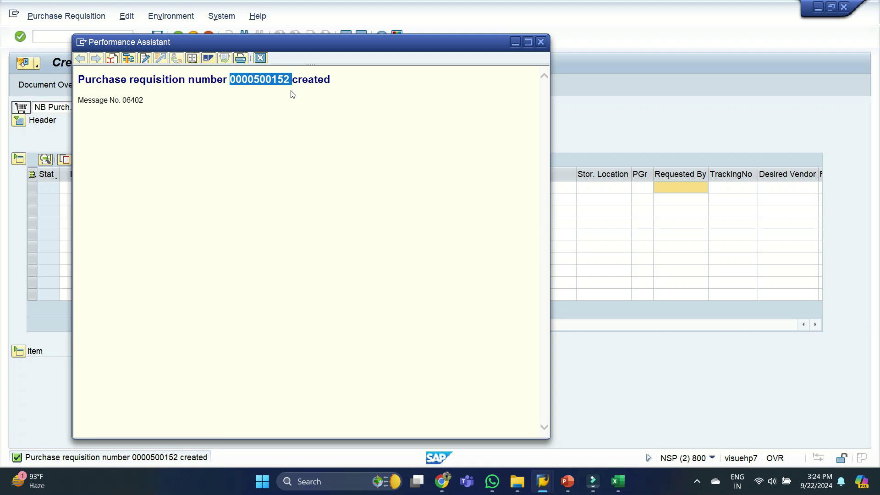
click(541, 42)
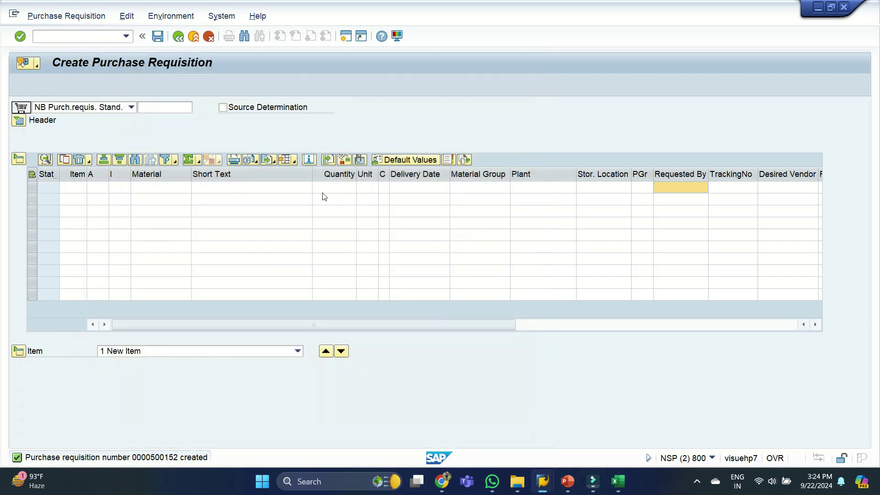
Step: Open purchase order creation with transaction /NME21N
click(70, 37)
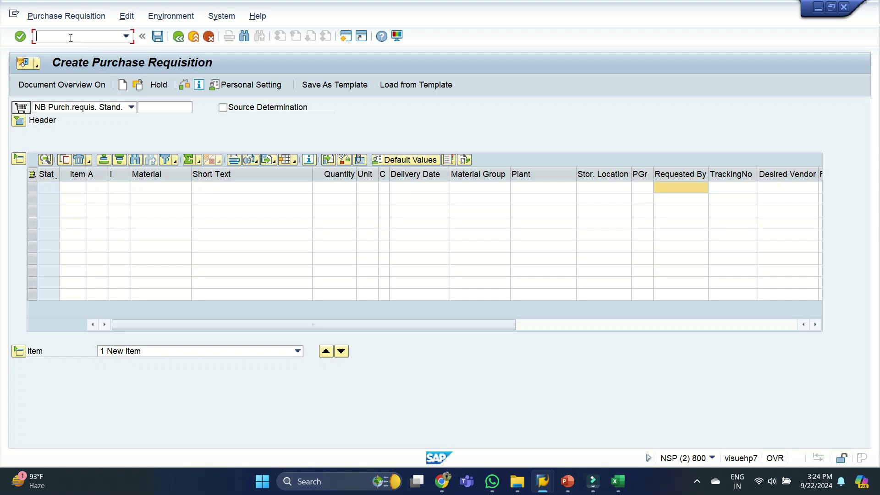
text(/NME)
key(BackSpace)
key(BackSpace)
text(ME21N)
key(Return)
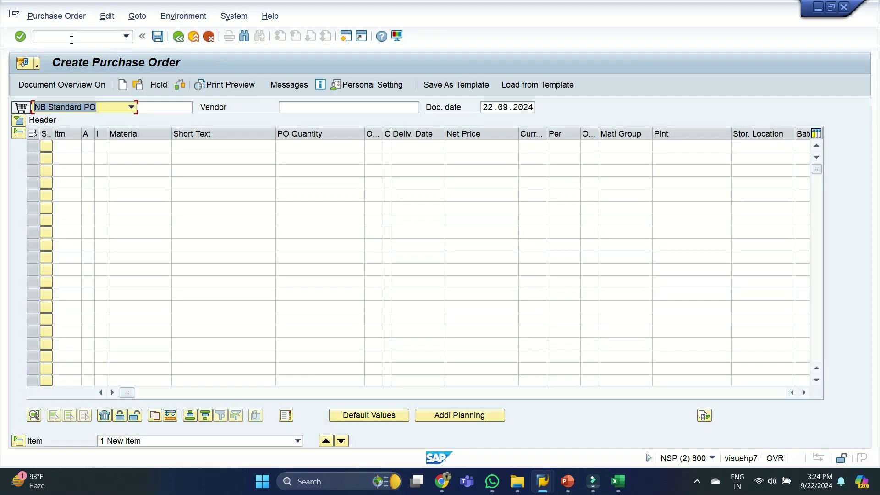
Step: Expand the purchase order header and enter the consignment vendor
click(18, 120)
click(309, 108)
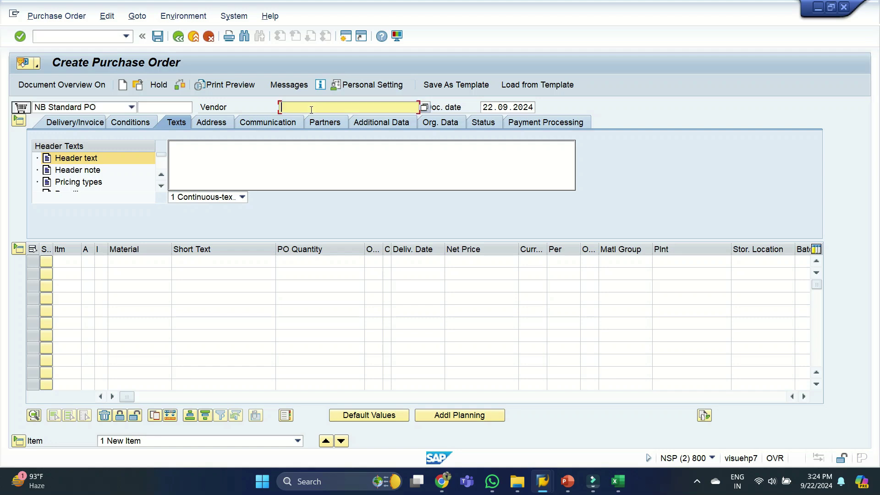
click(297, 119)
key(Return)
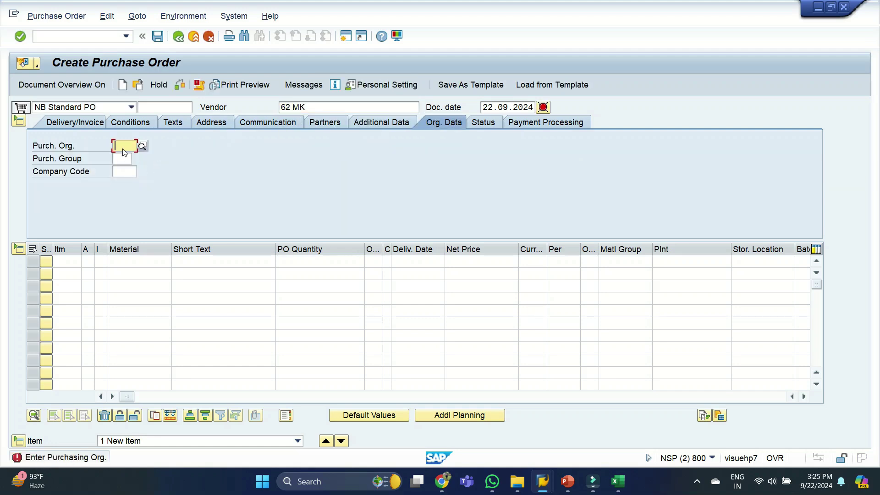
Step: Set the order's purchasing organization to INDI, purchasing group to 00T and company code to 0001
click(124, 146)
click(125, 156)
click(125, 158)
click(123, 169)
click(122, 171)
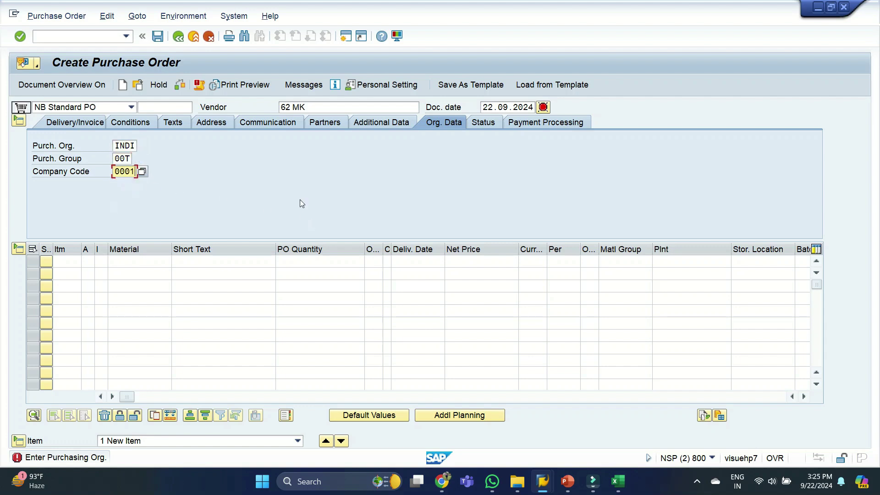
Step: Widen the item overview's Purchase Req. column and paste the copied requisition number into its first row to adopt the item
drag(127, 397, 380, 400)
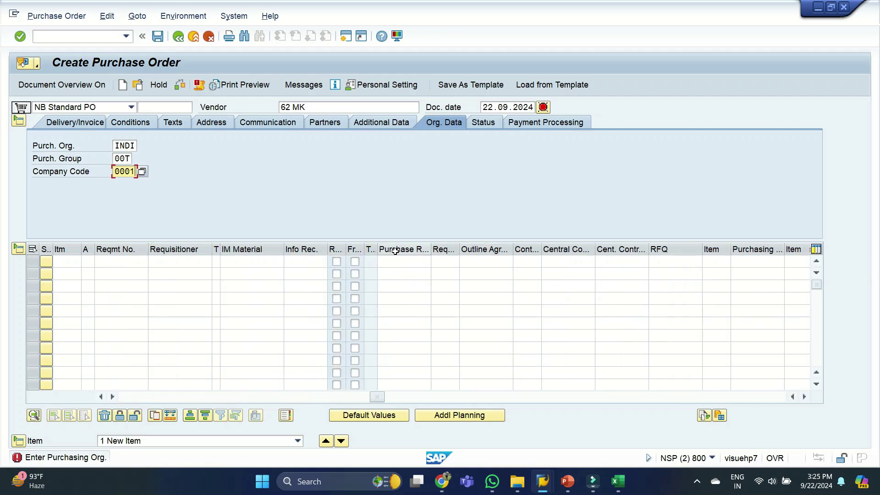
drag(432, 251, 487, 250)
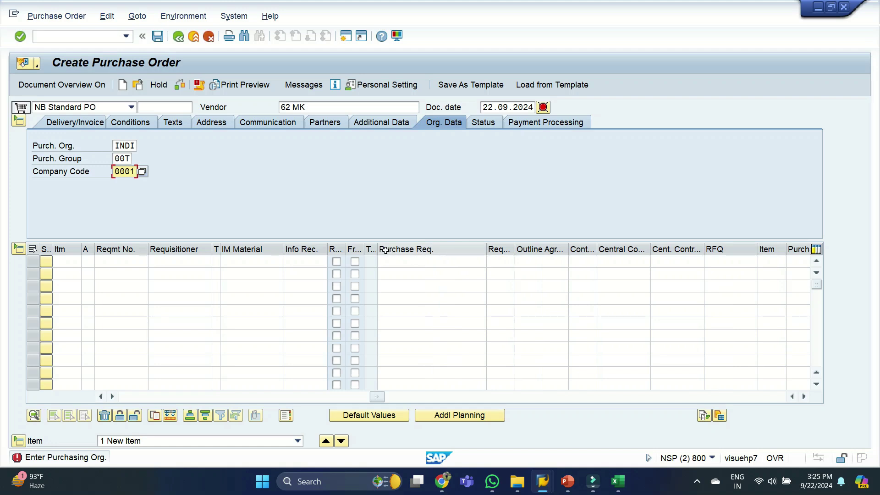
click(413, 250)
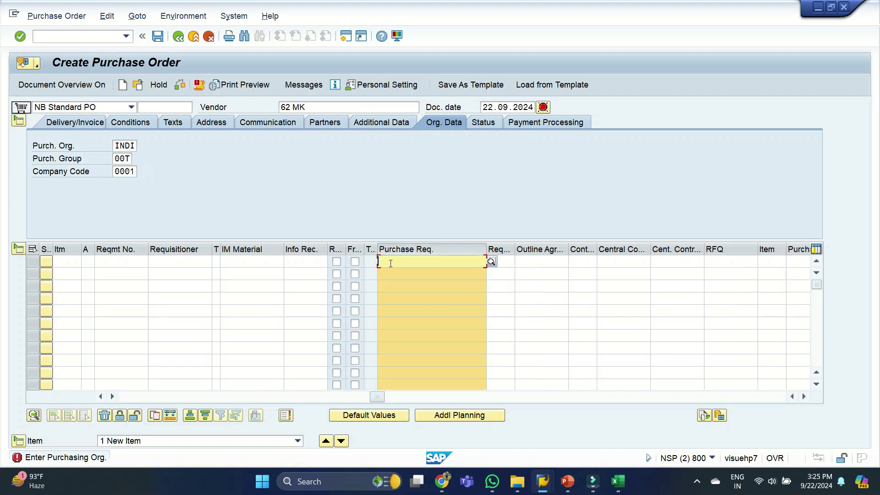
click(401, 260)
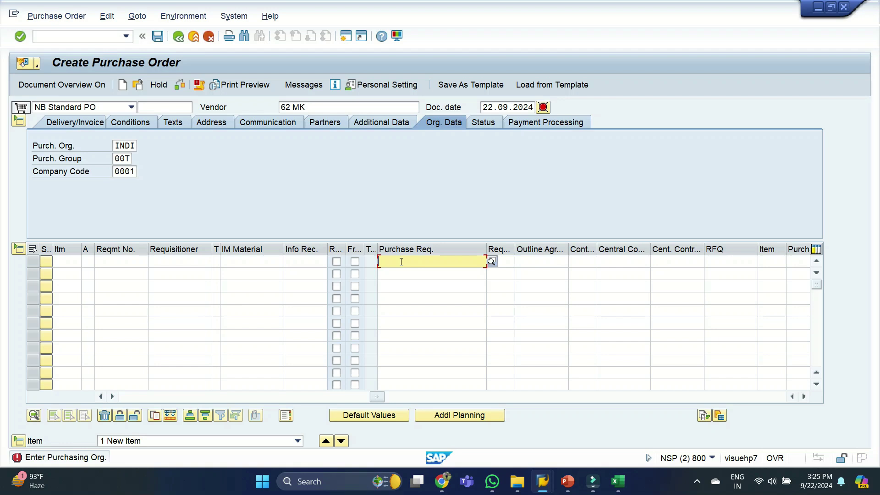
key(ctrl+v)
key(Return)
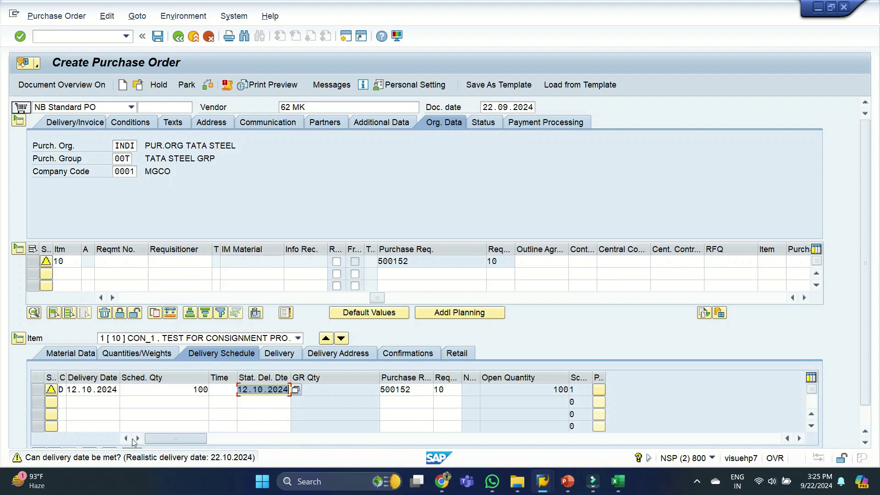
Step: Check and save the purchase order, and copy its number from the details of the creation message
drag(377, 298, 127, 297)
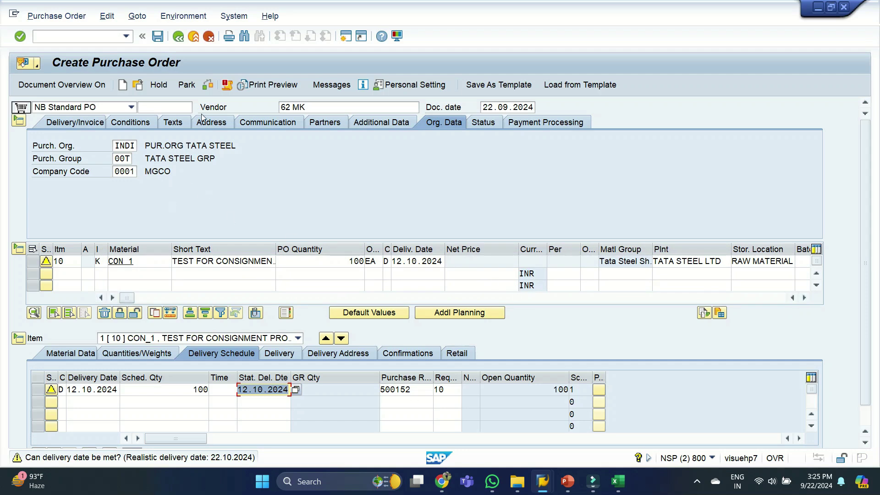
click(207, 85)
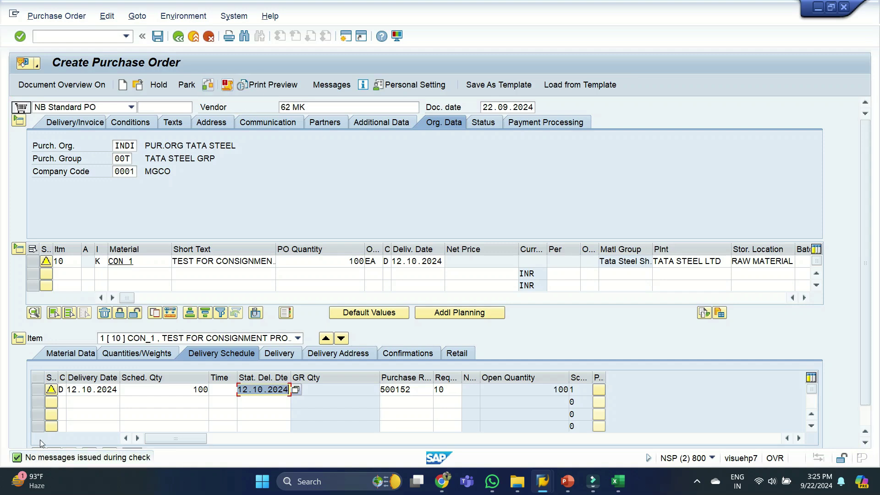
click(158, 38)
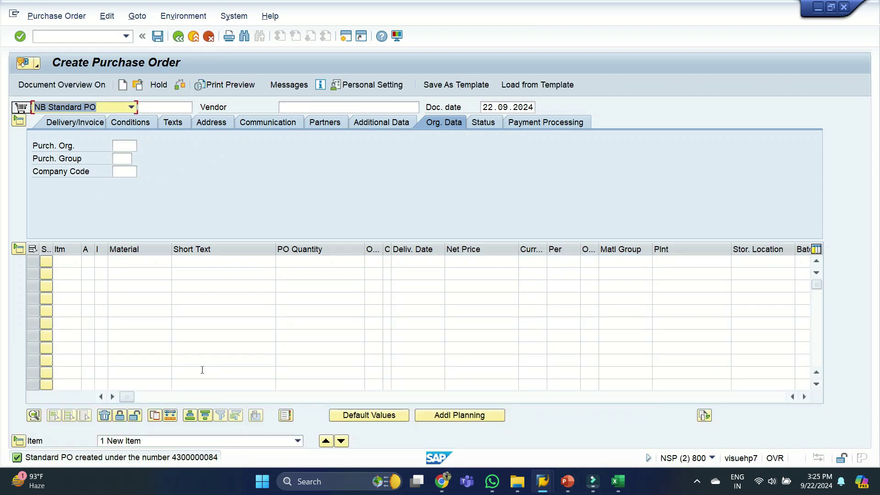
double_click(202, 458)
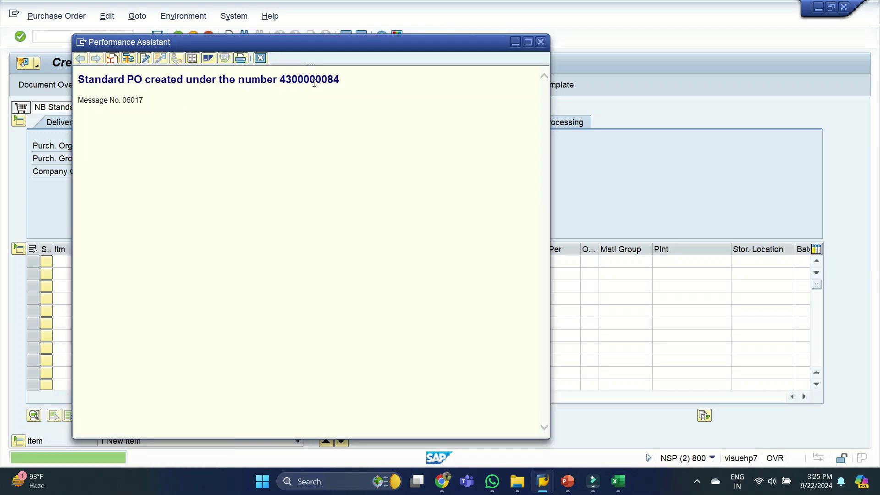
drag(341, 80, 280, 82)
key(ctrl+c)
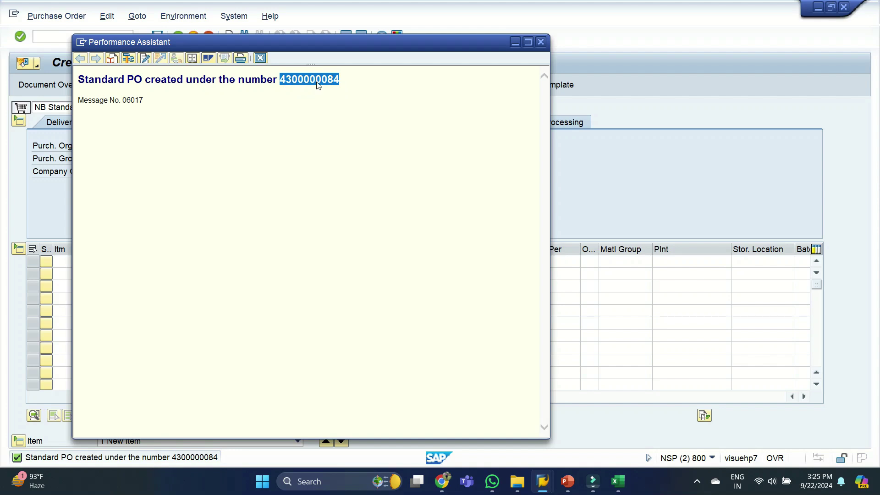
Step: Close the message details, open transaction MIGO and paste the copied purchase order number as the goods receipt reference
click(541, 42)
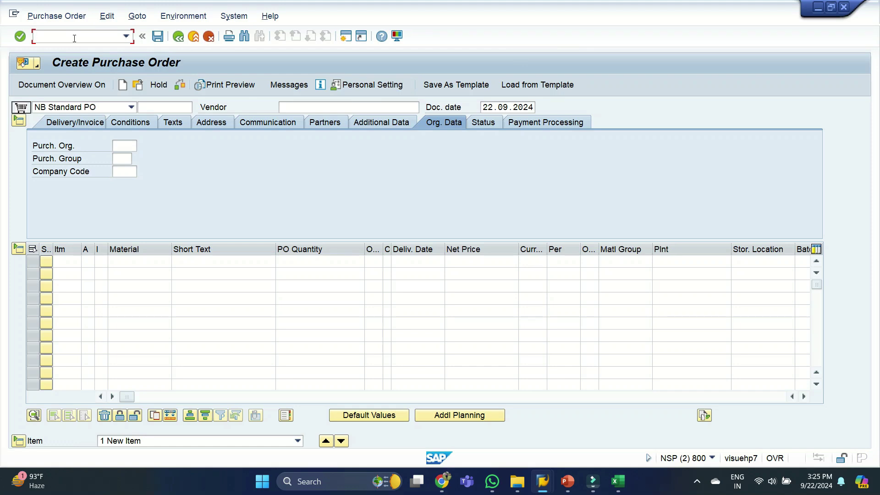
text(/NMIGO)
key(Return)
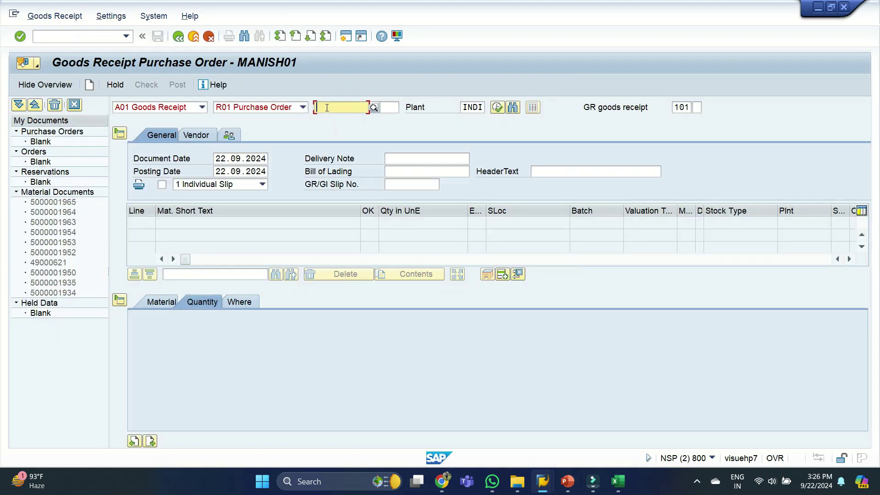
key(ctrl+v)
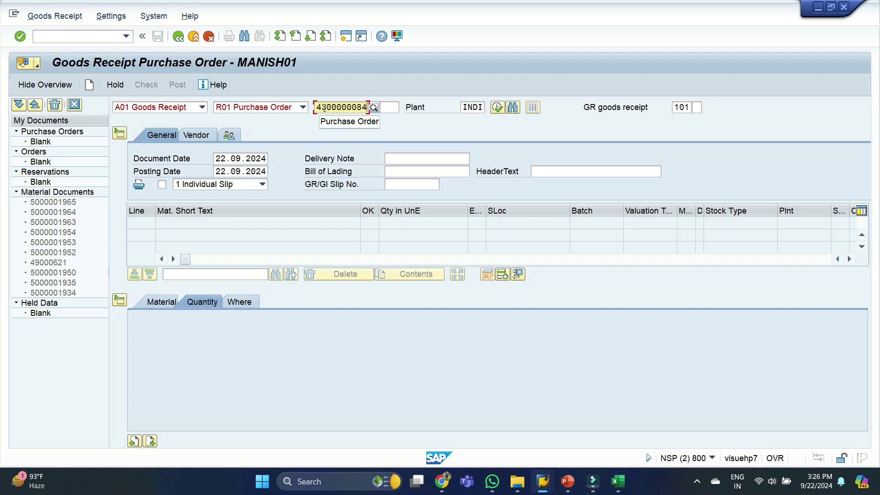
Step: Open transaction MMBE in a new session, run the stock overview for CON_1 and examine the consignment ordered quantities
click(67, 38)
text(/OMMBE)
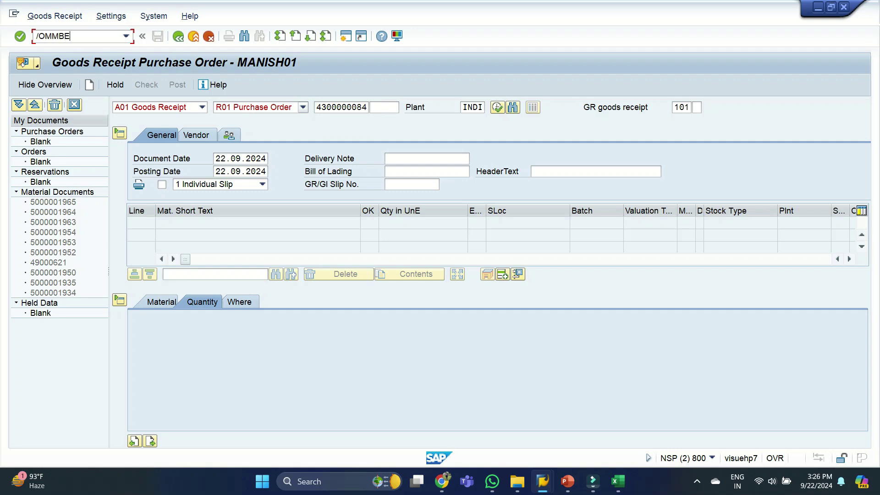
key(Return)
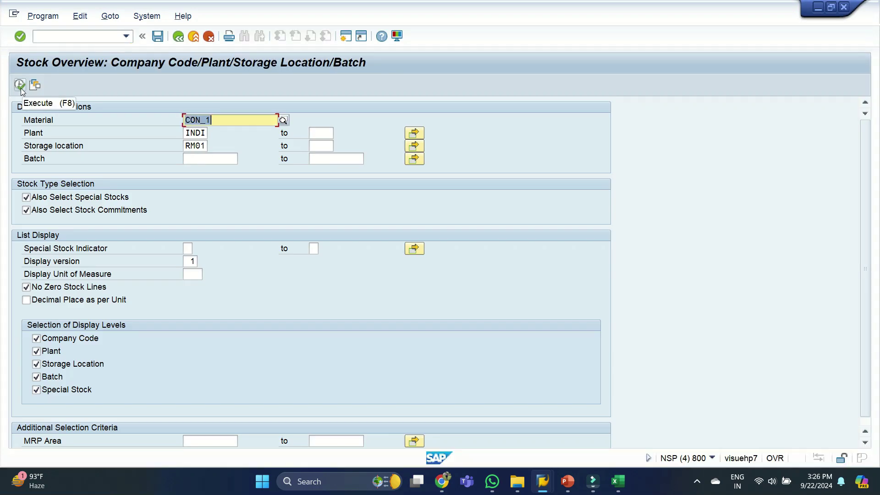
click(20, 87)
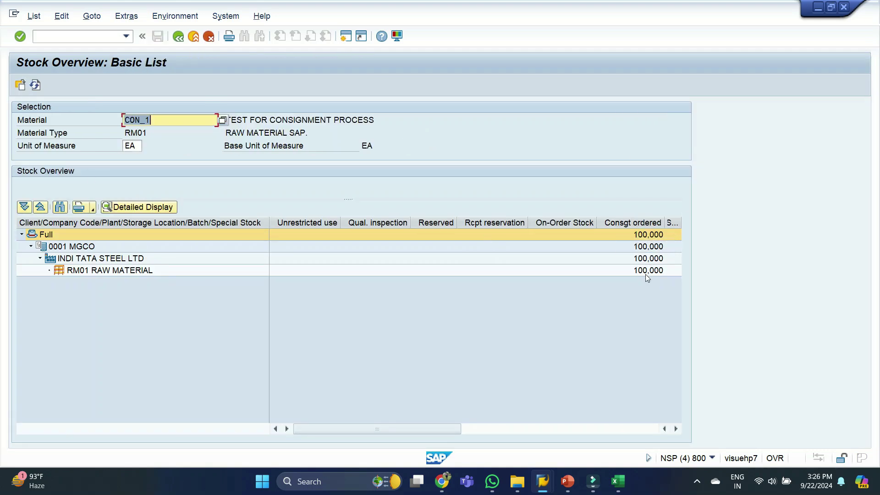
click(646, 224)
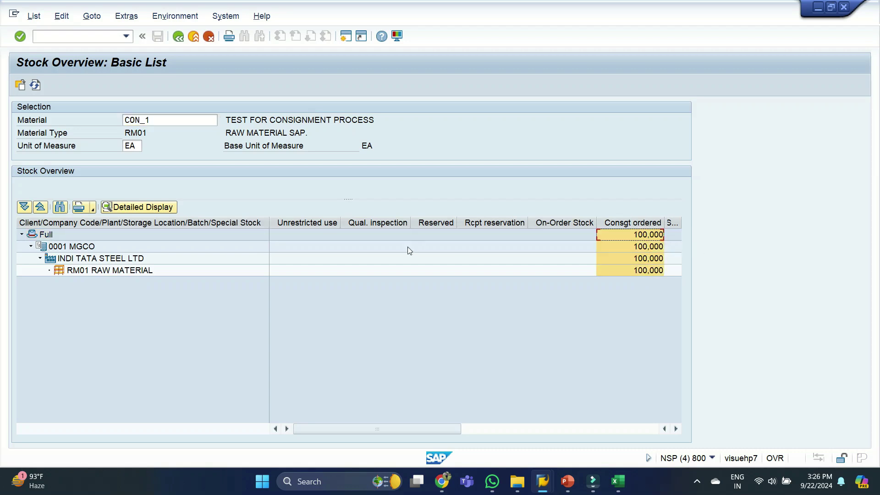
Step: Back in the goods receipt, load the purchase order item, mark it OK, then check and post the receipt
key(alt+Tab)
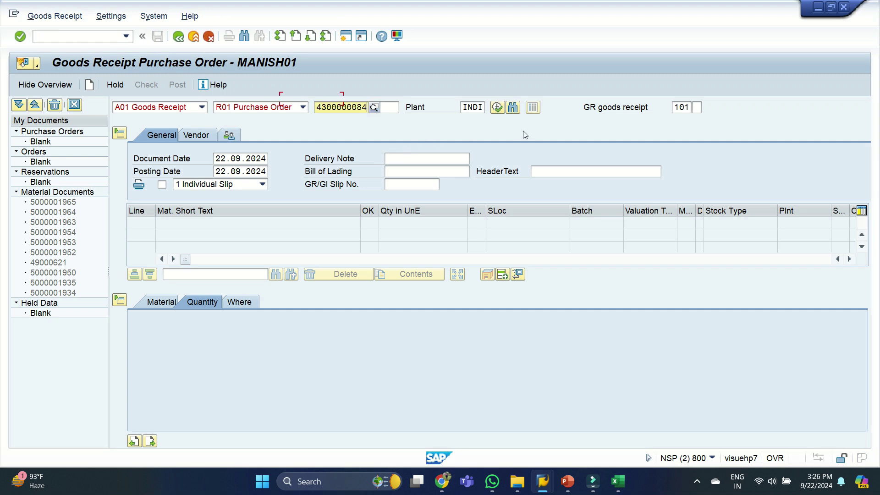
key(Return)
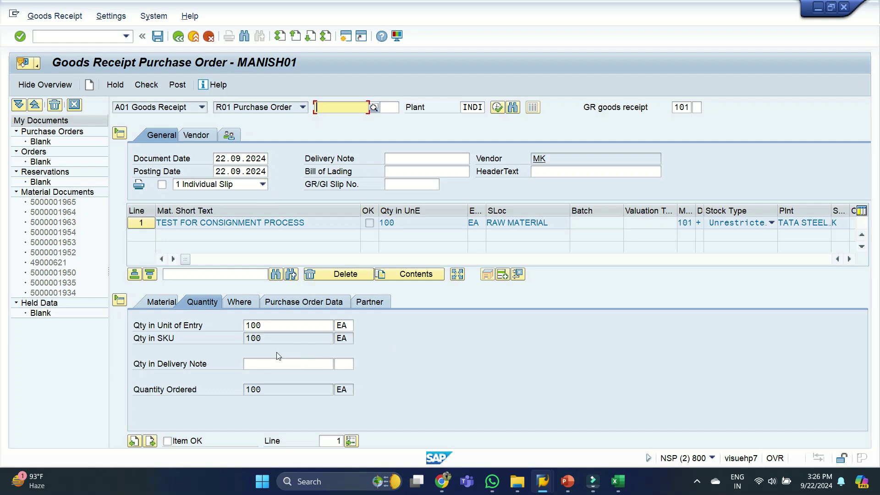
click(167, 441)
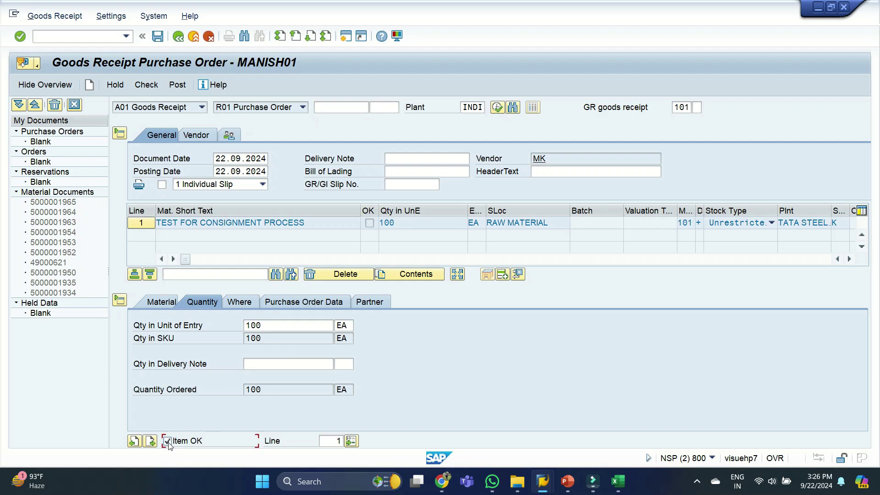
click(146, 85)
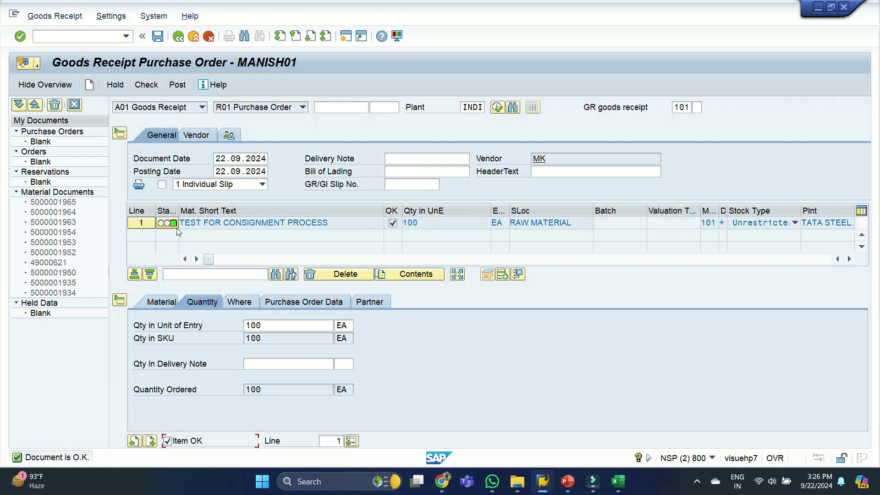
click(158, 38)
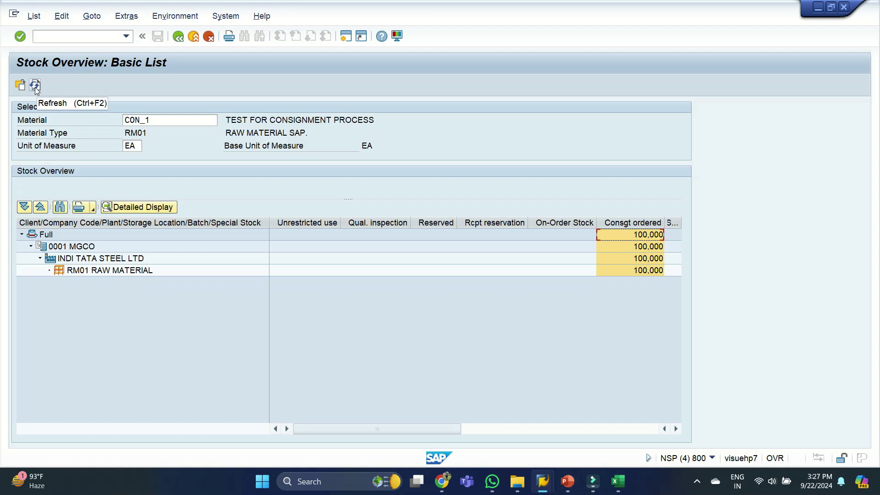
Step: Refresh the stock overview of CON_1 to review the vendor consignment stock, and return to the goods receipt
click(34, 87)
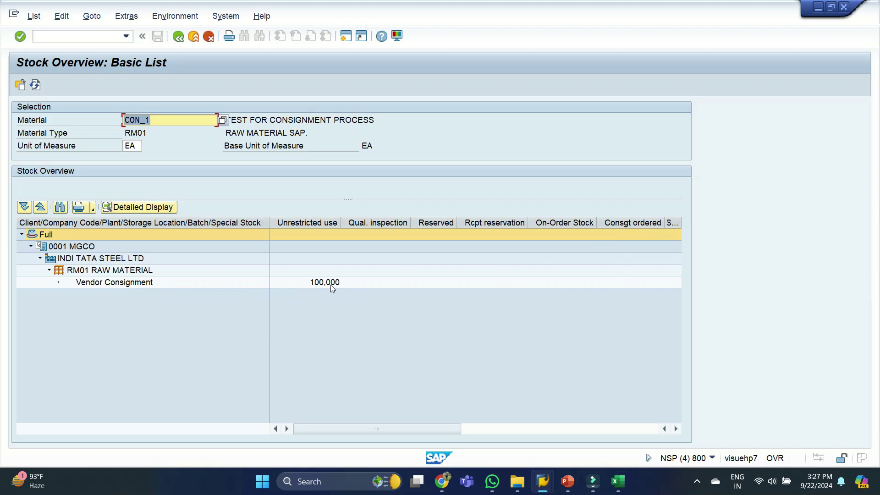
click(178, 36)
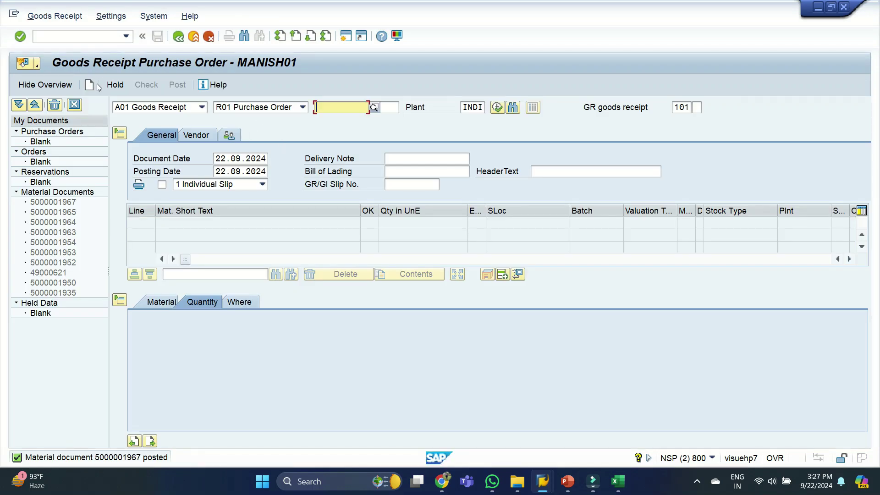
Step: Open transaction MB1B in a new session and enter special stock K with movement type 411 for a consignment-to-own transfer
click(57, 39)
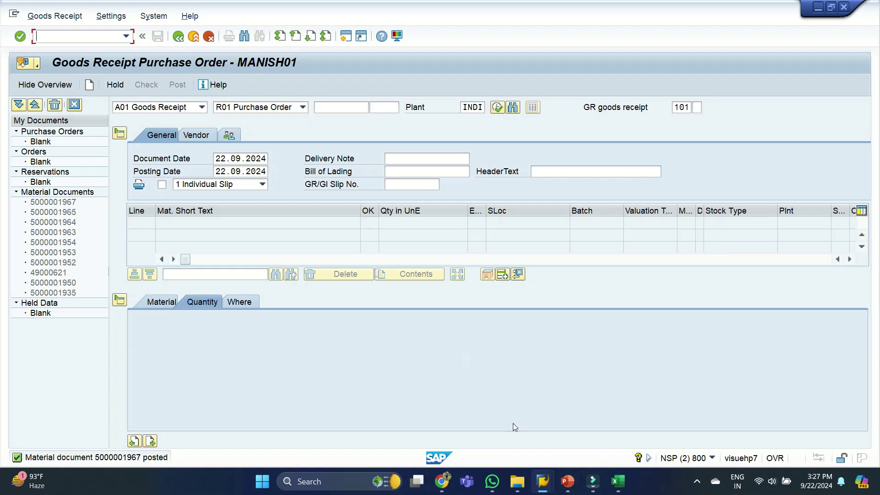
mouse_move(539, 485)
text(OMB1B)
key(Return)
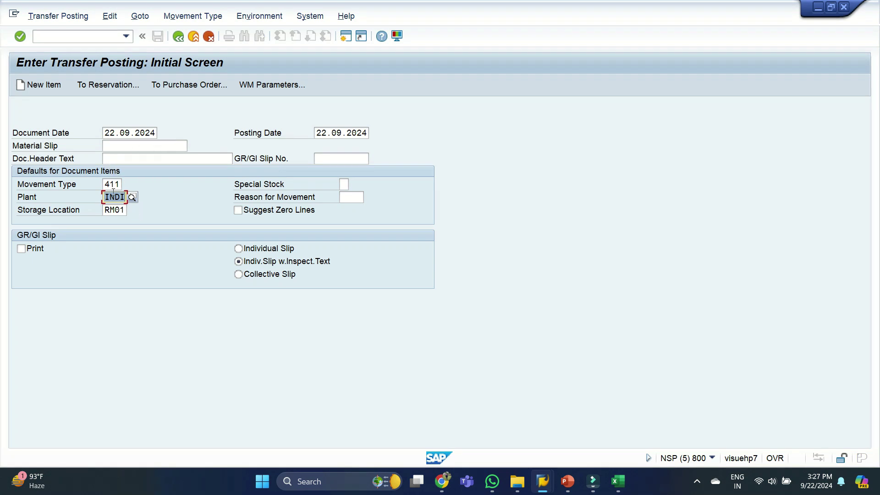
click(346, 187)
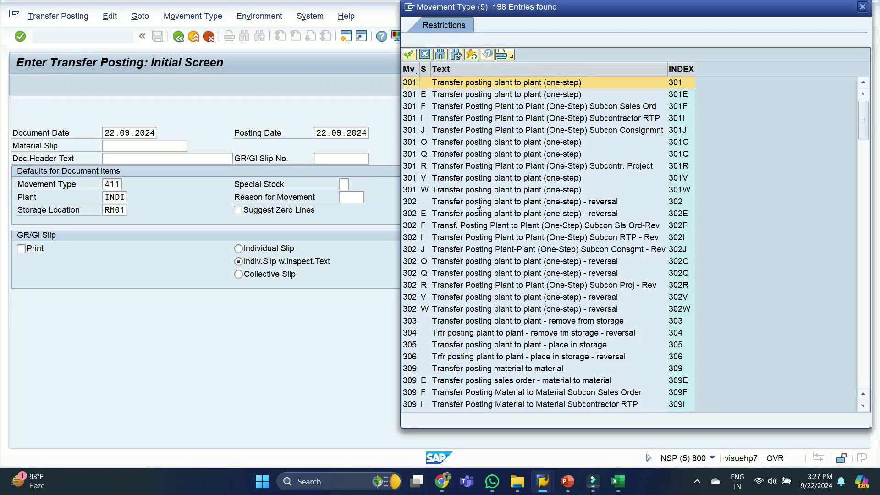
scroll(728, 173, down, 2)
scroll(524, 216, down, 20)
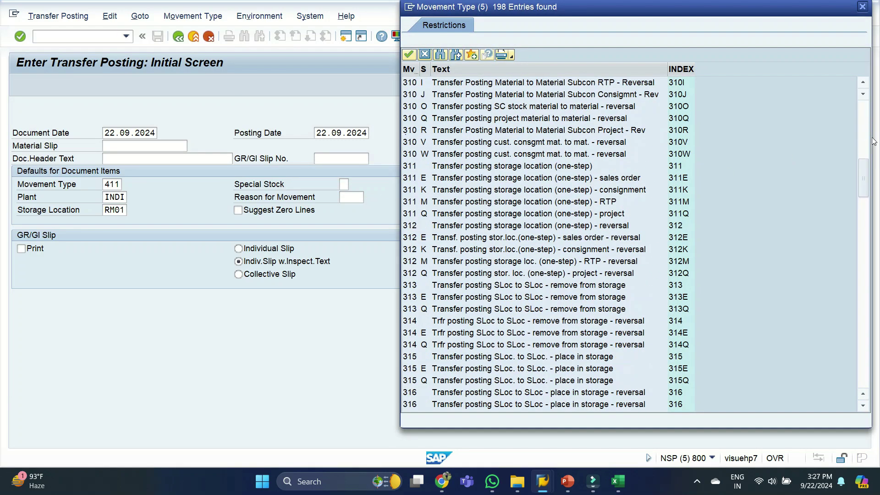
scroll(525, 215, down, 20)
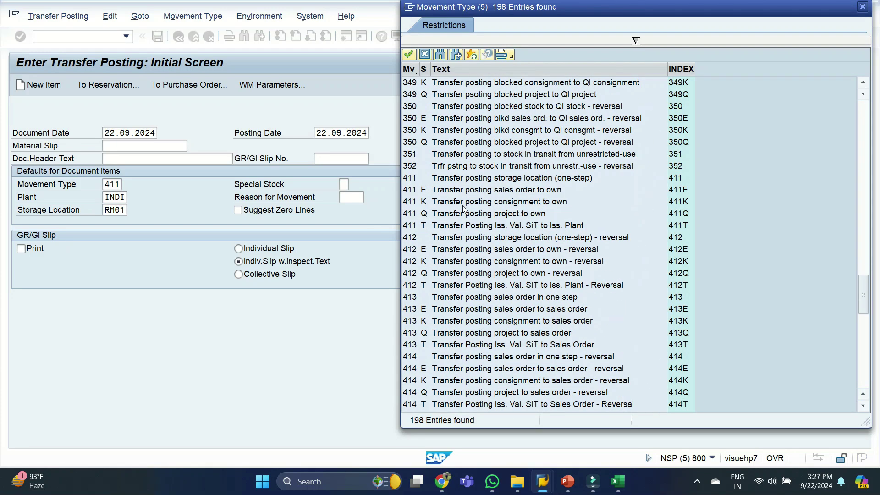
click(407, 203)
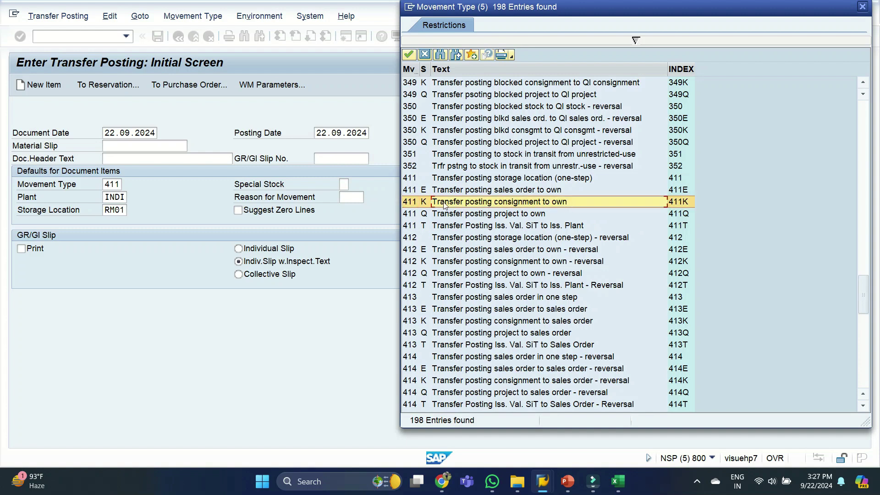
double_click(678, 205)
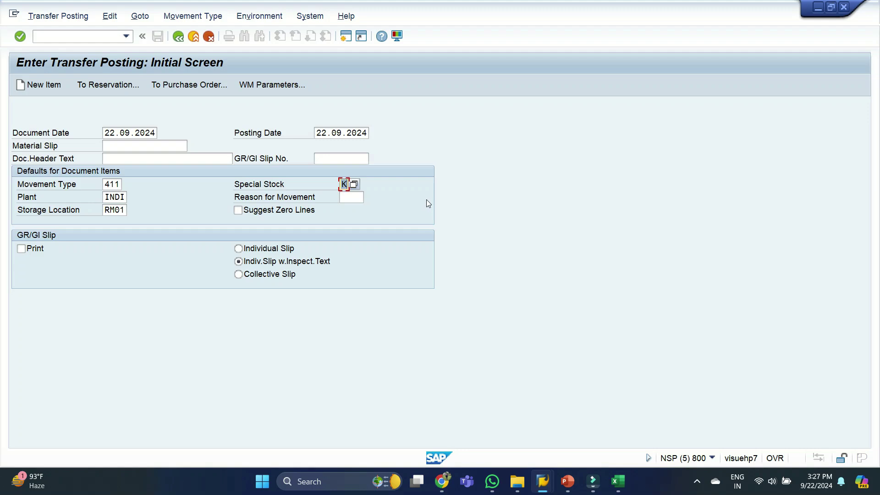
key(Return)
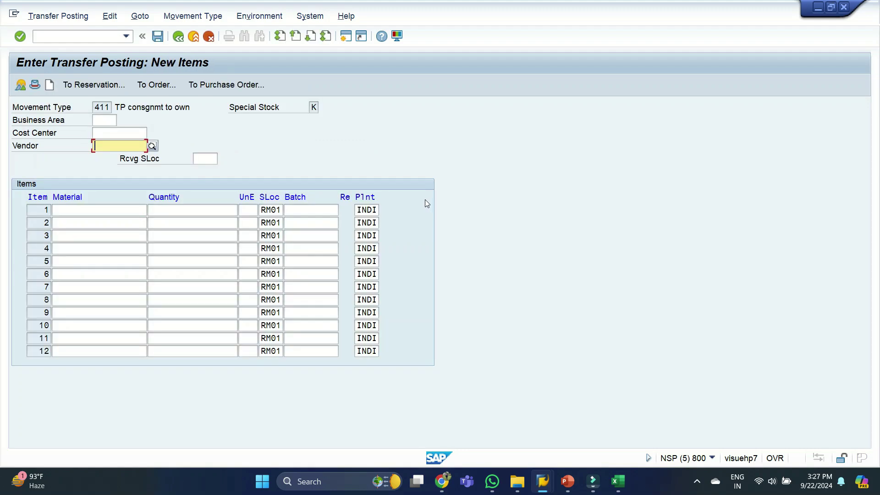
Step: Enter the consignment vendor, add material CON_1 with quantity 50 as the first item, and post the transfer
click(113, 146)
click(107, 158)
click(79, 210)
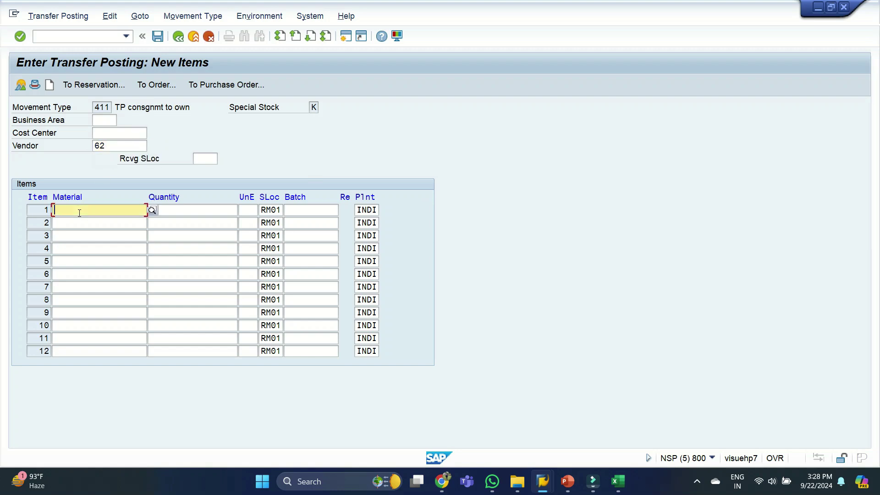
text(CON_1)
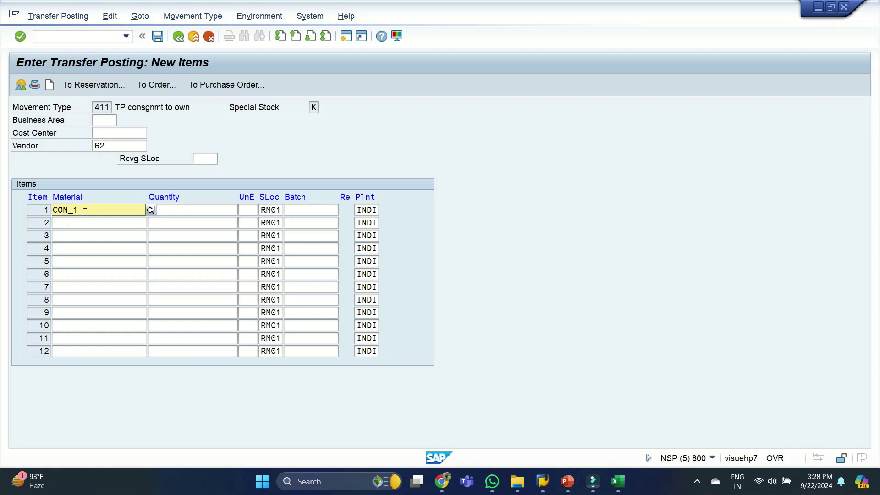
click(193, 210)
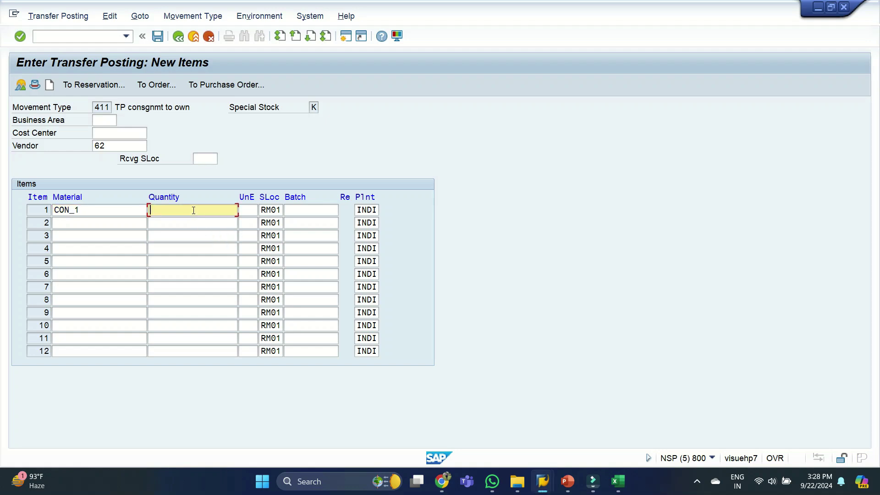
text(50)
key(Return)
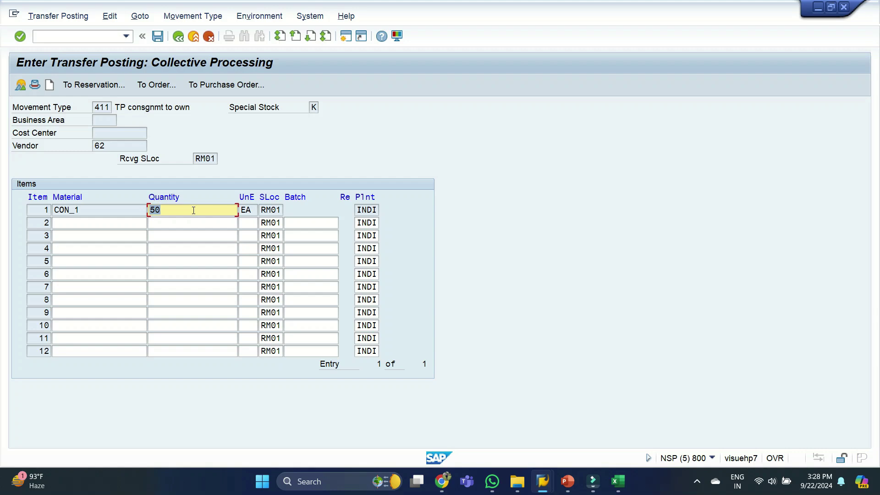
click(158, 36)
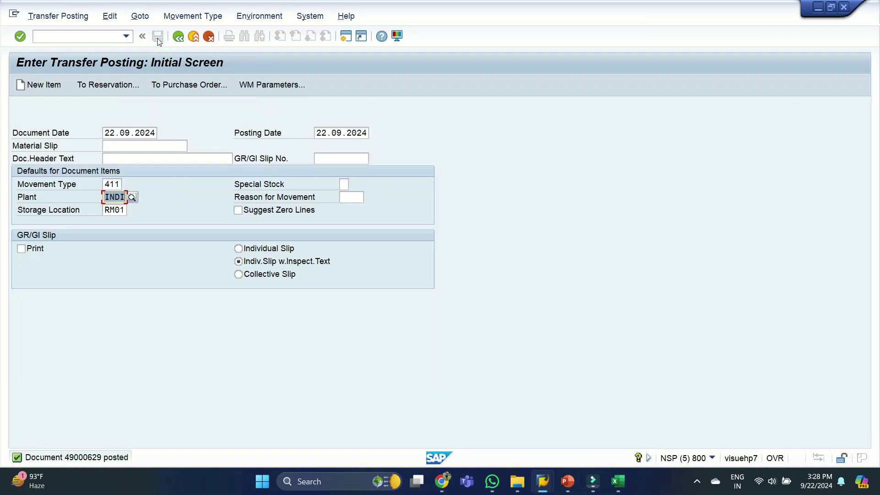
Step: Refresh the CON_1 stock overview to compare own and vendor consignment stock, and return to the transfer posting
key(alt+Tab)
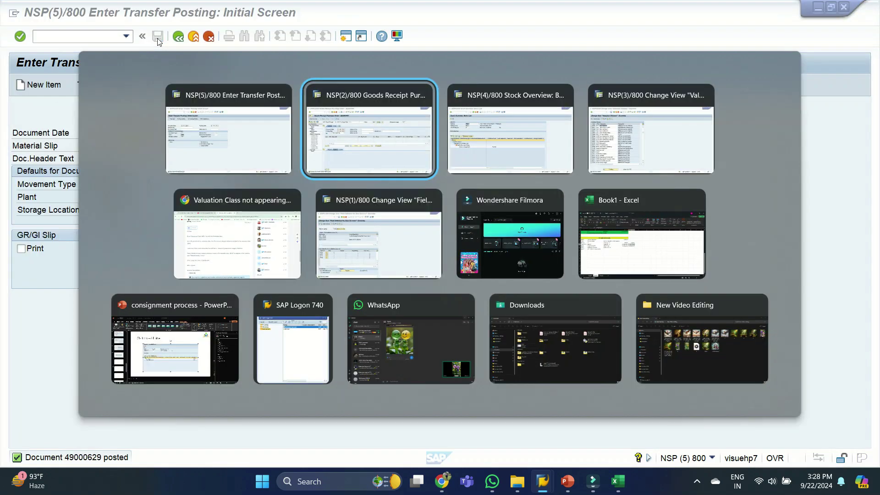
key(alt+Tab)
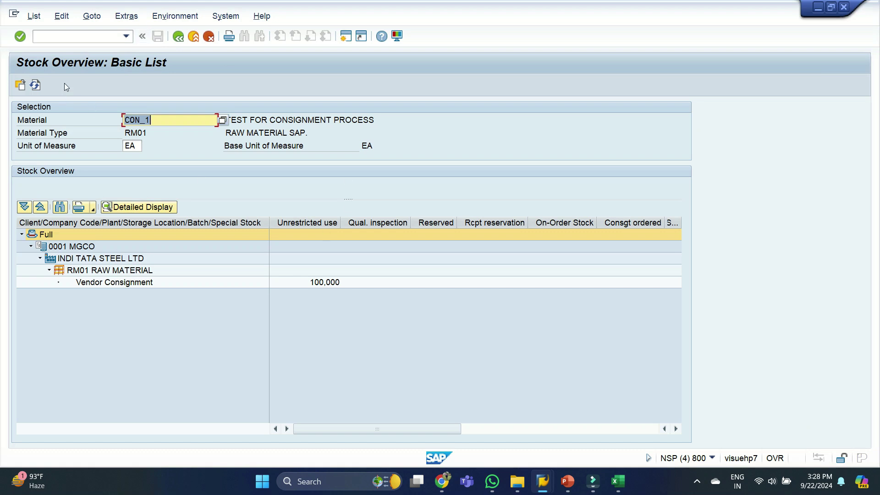
click(35, 86)
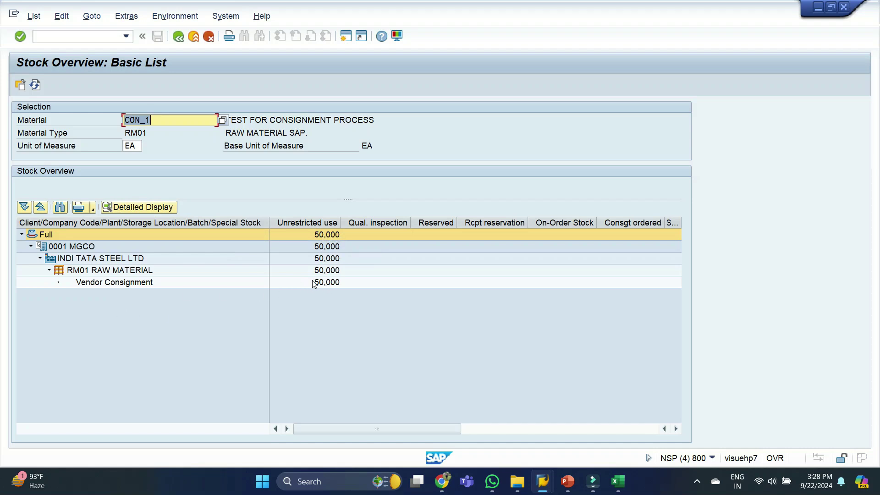
key(alt+Tab)
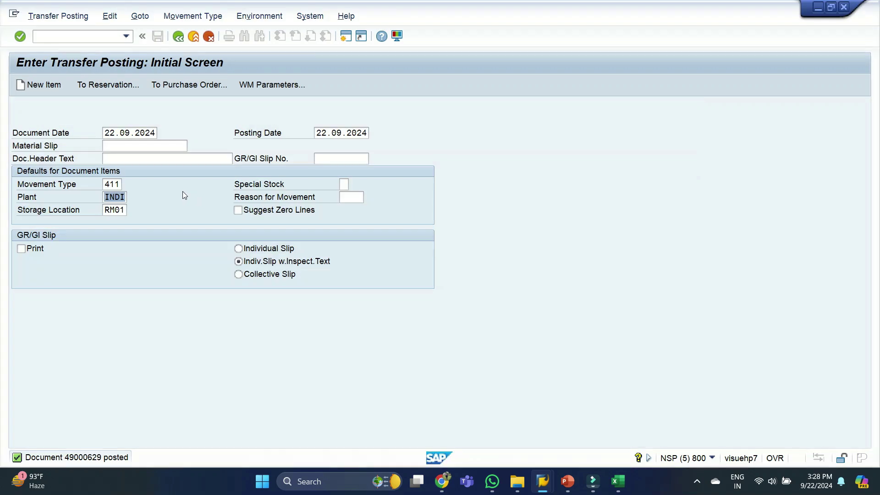
Step: Open the consignment and pipeline settlement with transaction MRKO
click(72, 37)
text(/N)
text(R)
key(BackSpace)
text(MRKO)
key(Return)
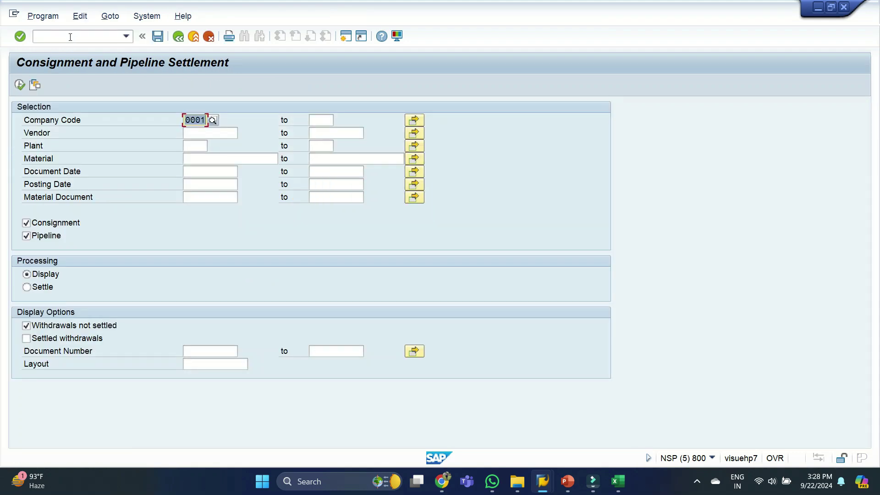
Step: Restrict the settlement selection to the consignment vendor, plant INDI and material CON_1
click(202, 133)
text(62)
click(195, 146)
text(I)
click(197, 158)
click(196, 159)
text(CON)
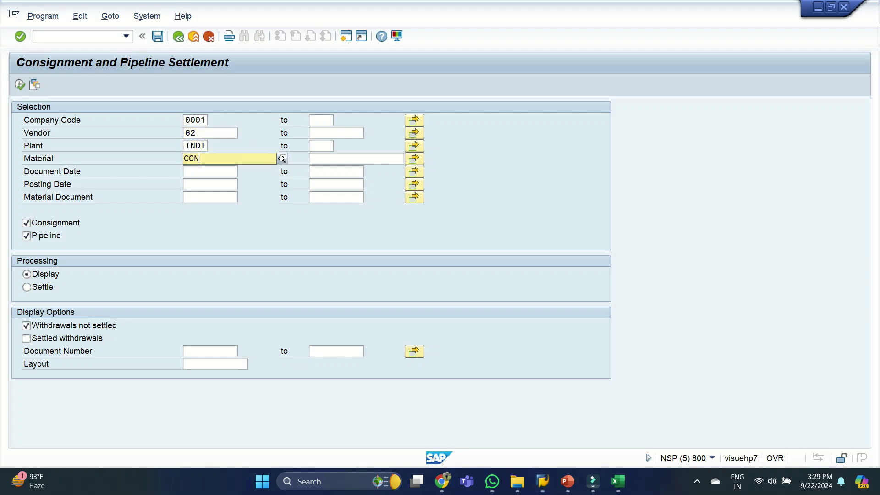
text(_1)
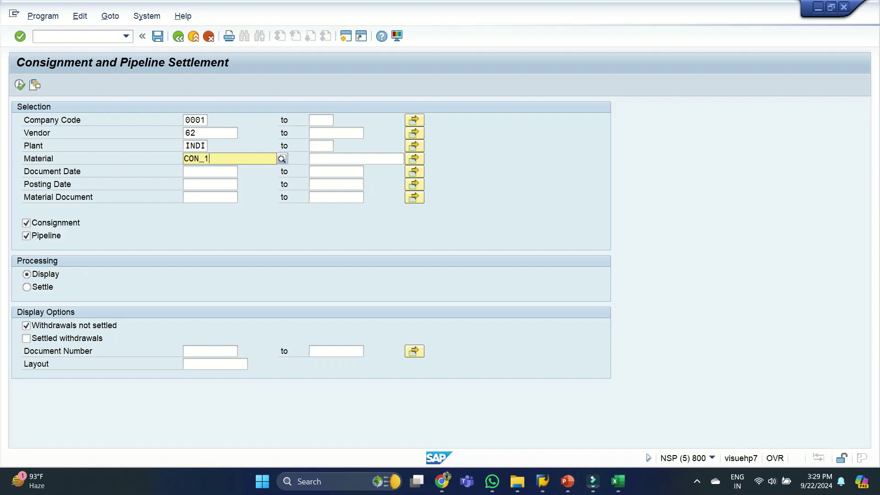
key(Return)
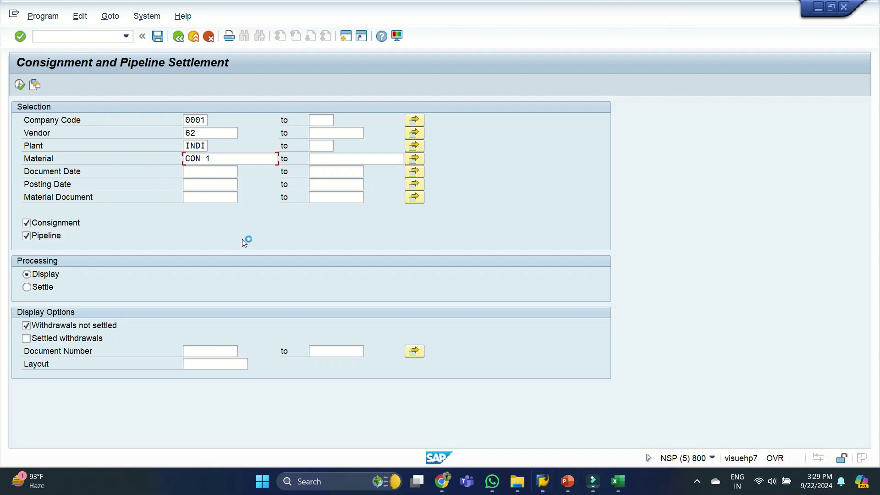
Step: Clear the material restriction, exclude pipeline withdrawals, and display the unsettled consignment withdrawals to check the CON_1 line before returning to the selection
click(26, 236)
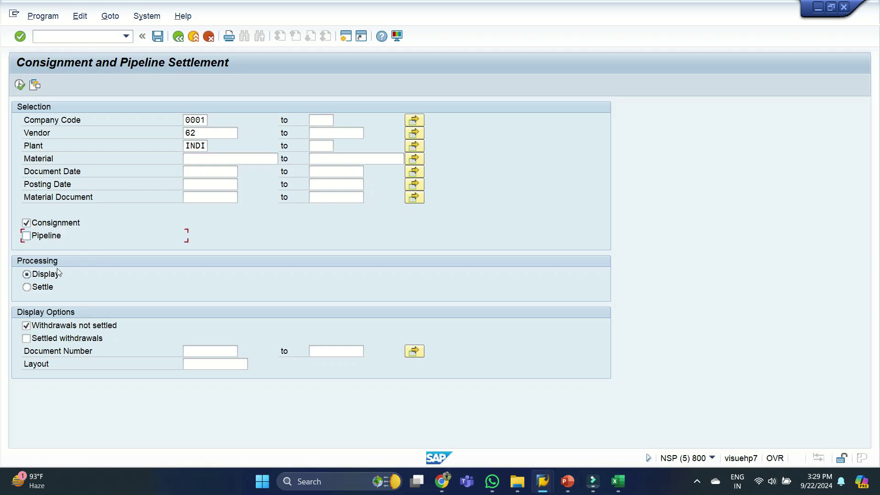
click(19, 86)
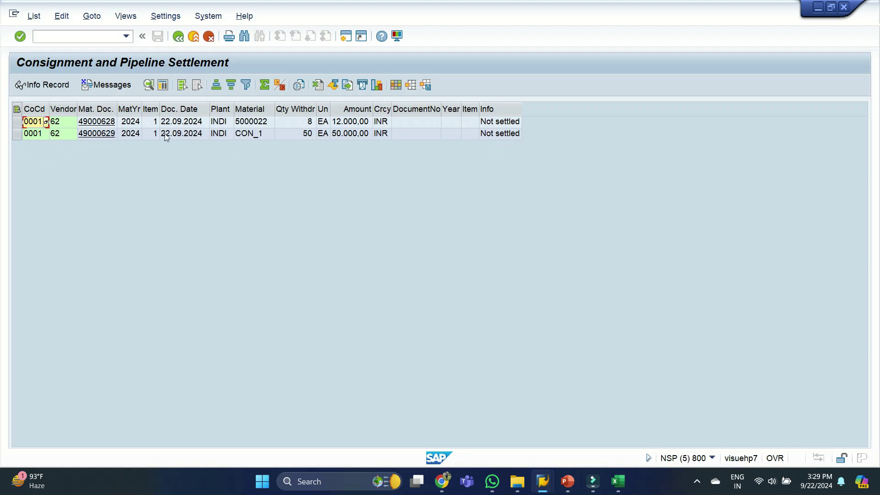
click(251, 135)
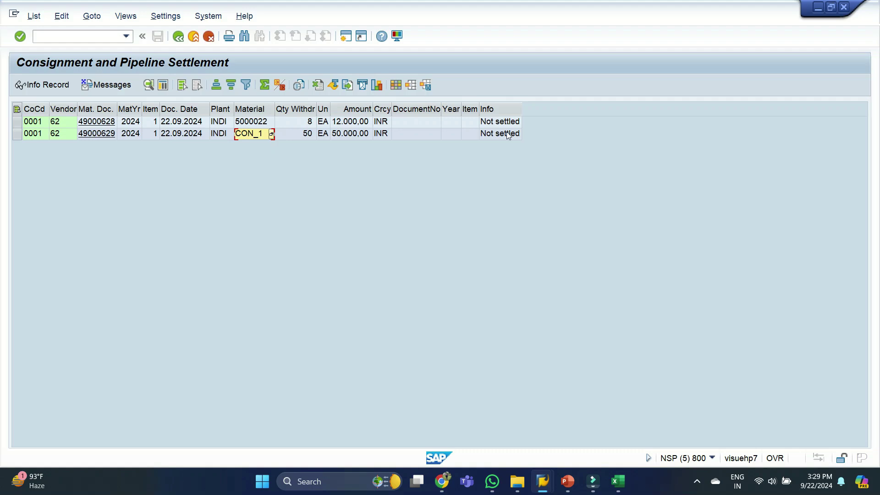
click(178, 41)
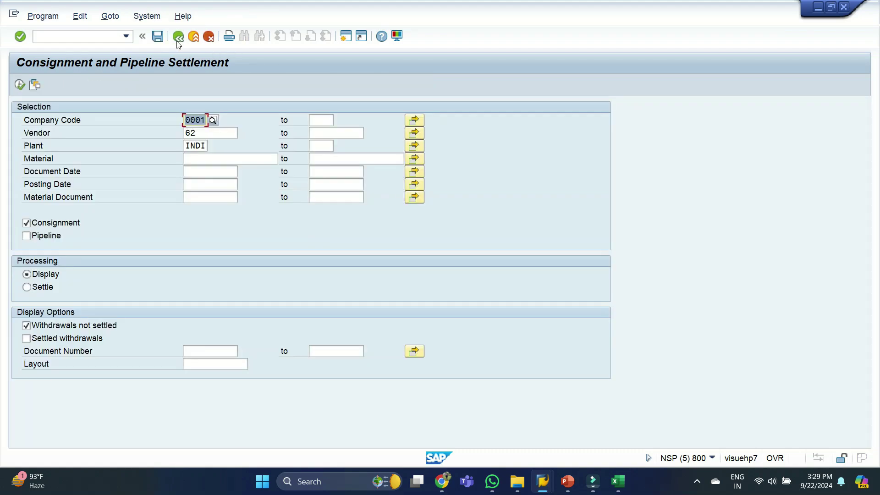
Step: Run the selection in Settle mode, try to open the settlement document of the first line, and leave the results list
click(27, 288)
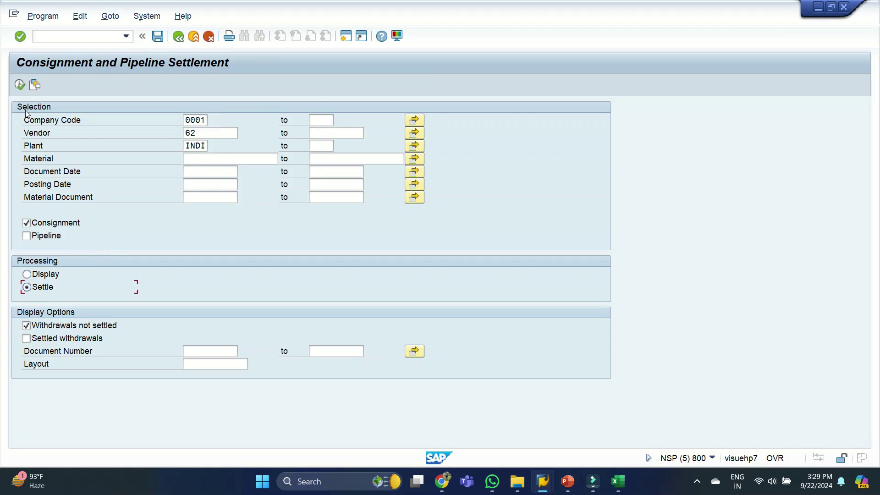
click(20, 85)
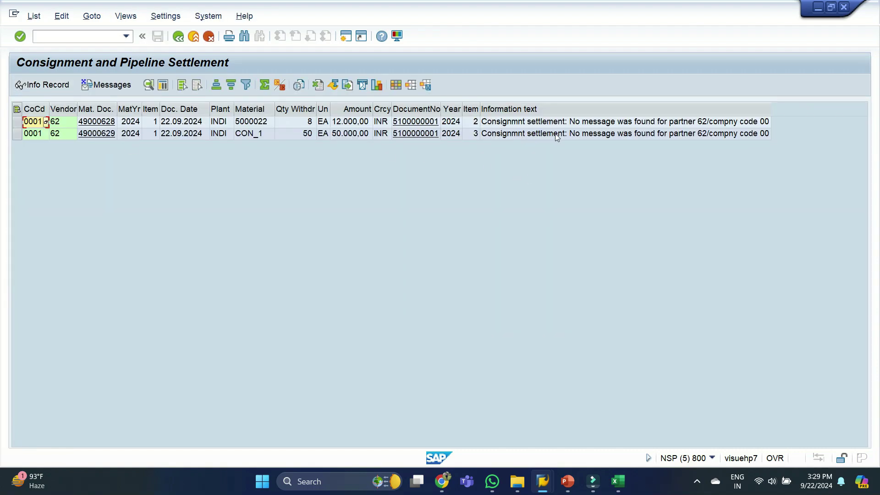
click(415, 122)
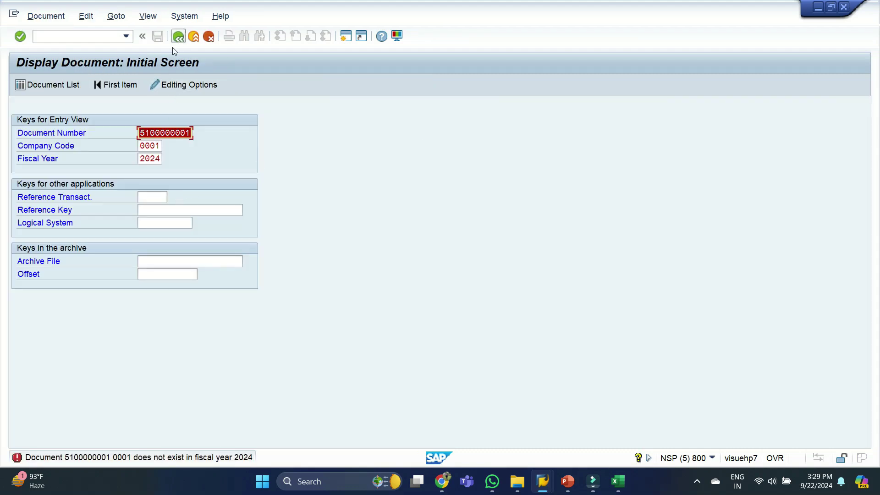
click(178, 36)
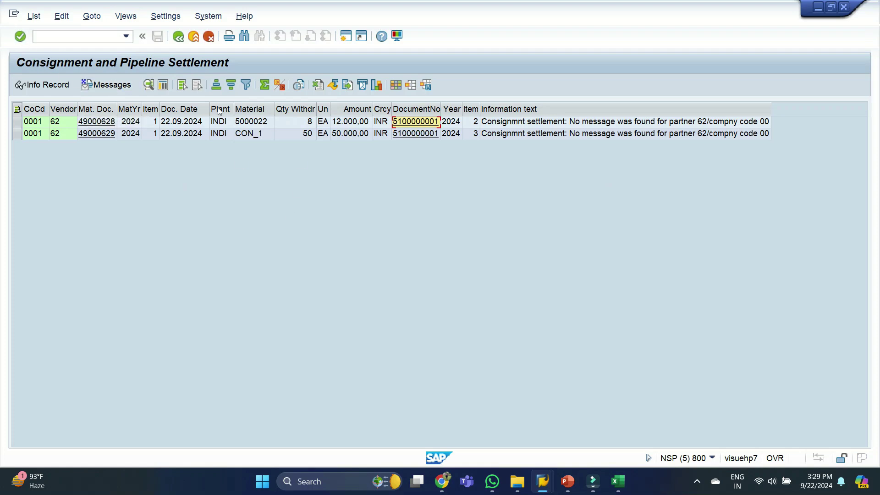
click(179, 37)
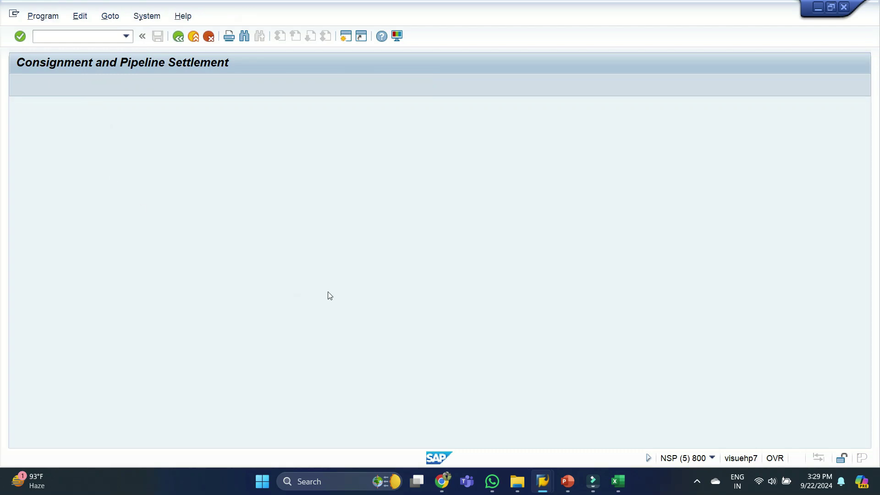